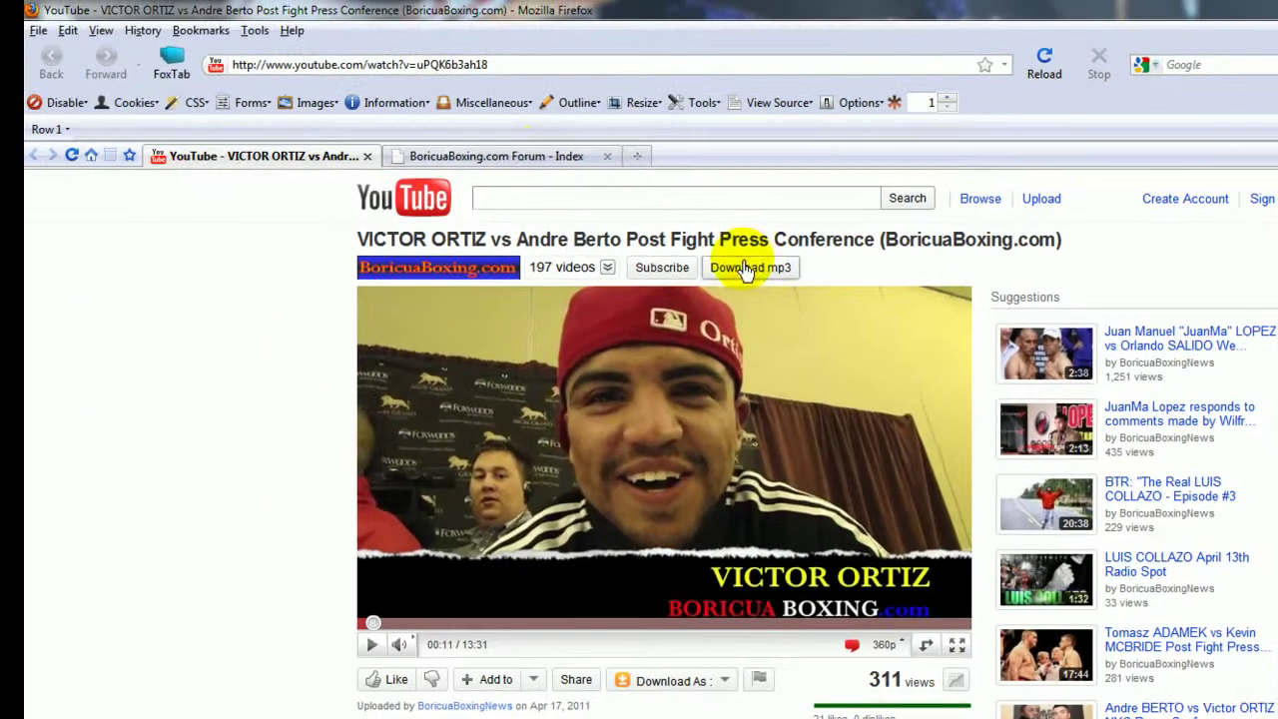
Step: Leave the YouTube video and switch to the BoricuaBoxing.com Forum - Index tab
click(515, 160)
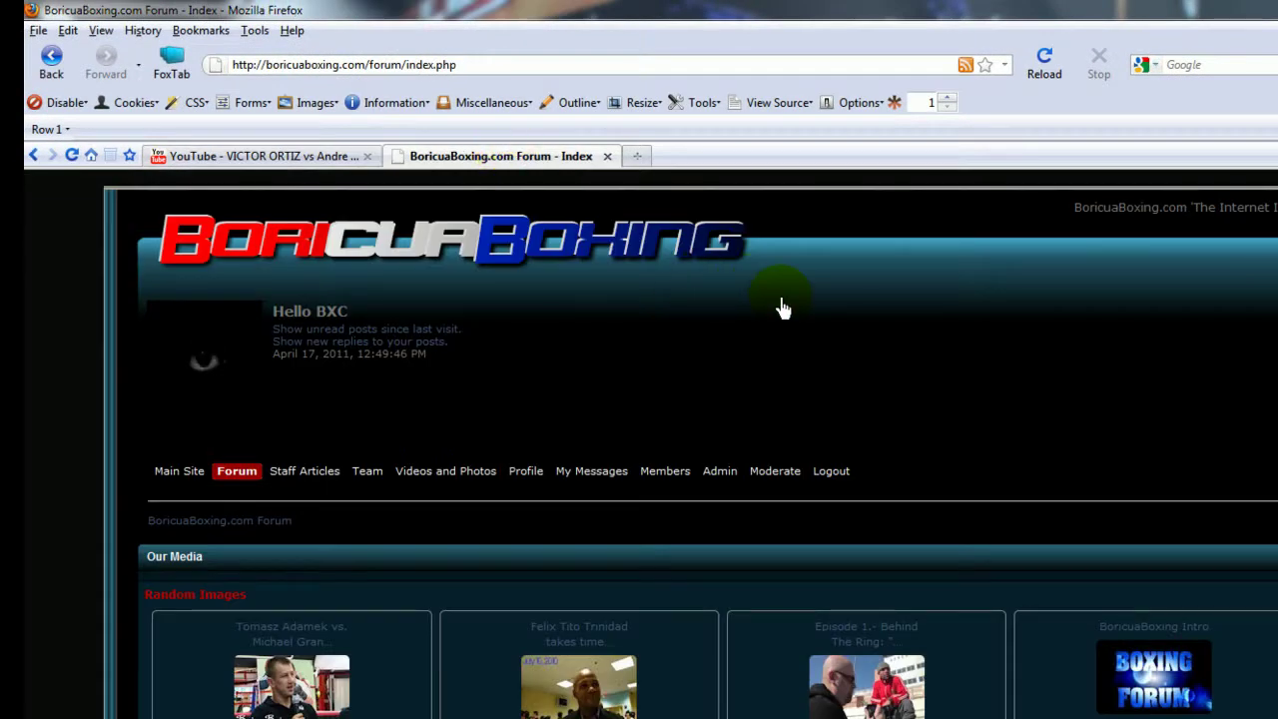
Step: Go to Videos and Photos, open the Our YouTube Videos album and start adding an item
scroll(781, 307, down, 2)
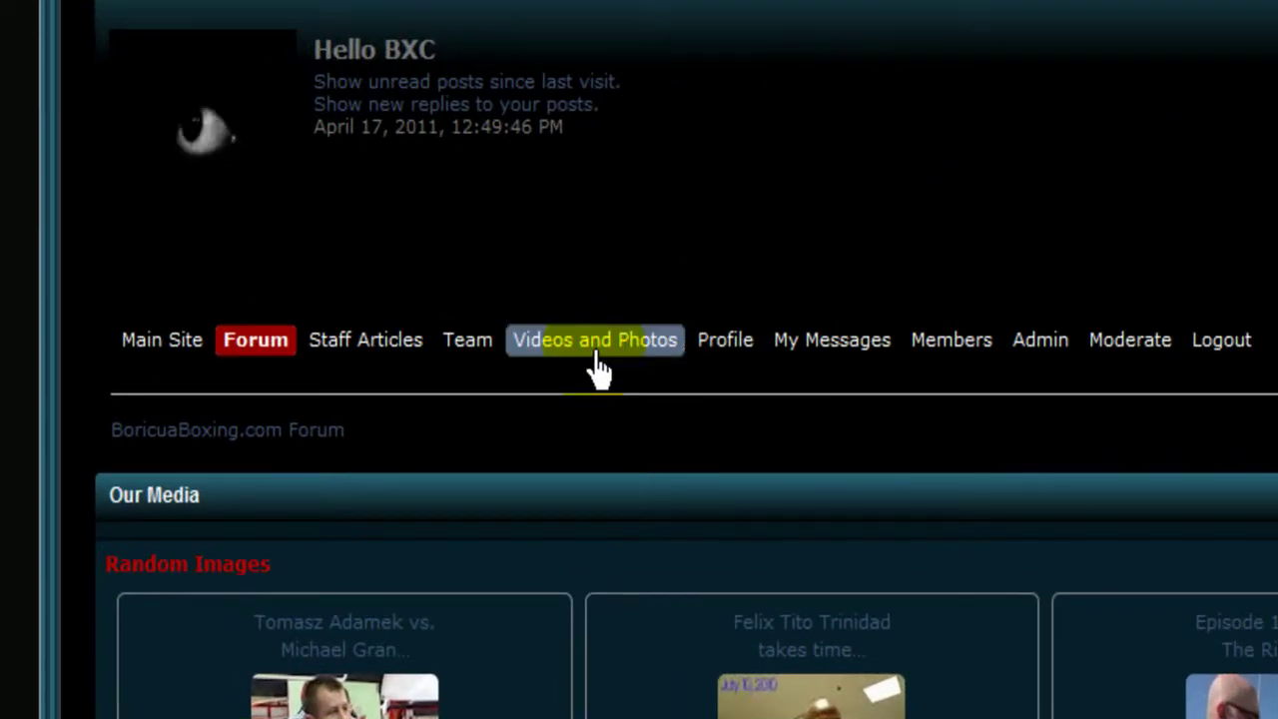
click(597, 369)
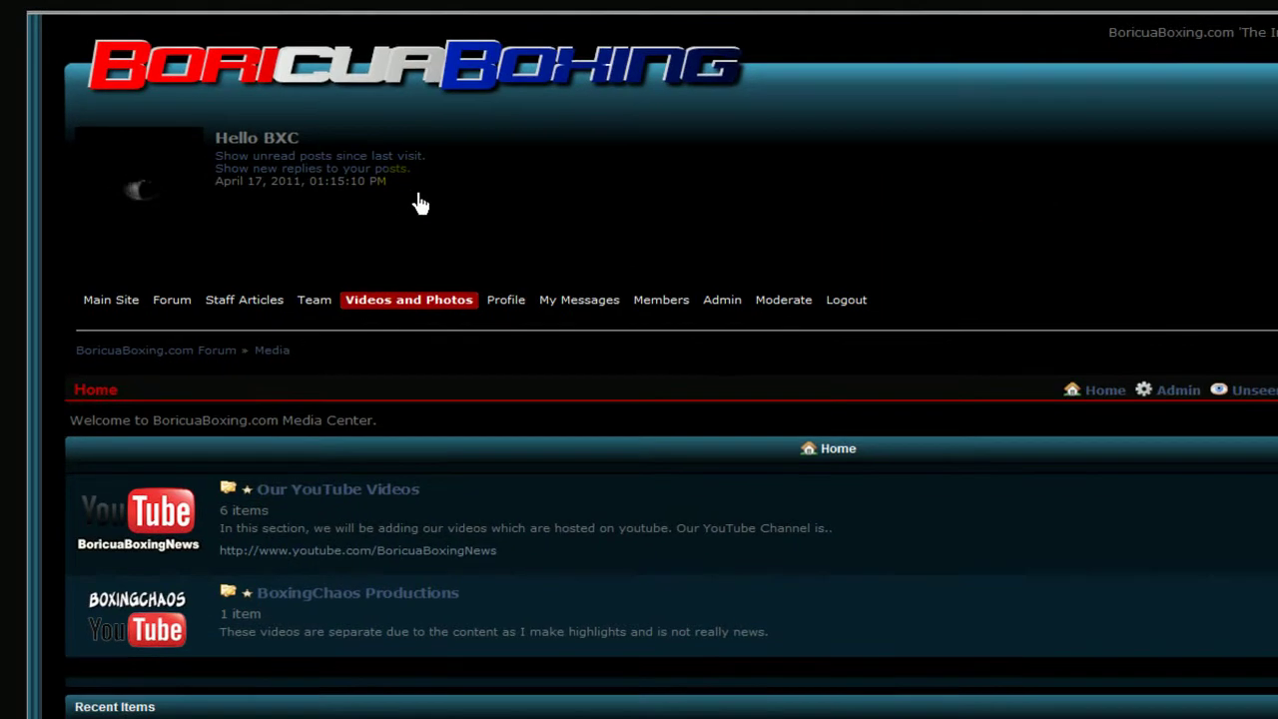
scroll(705, 200, down, 5)
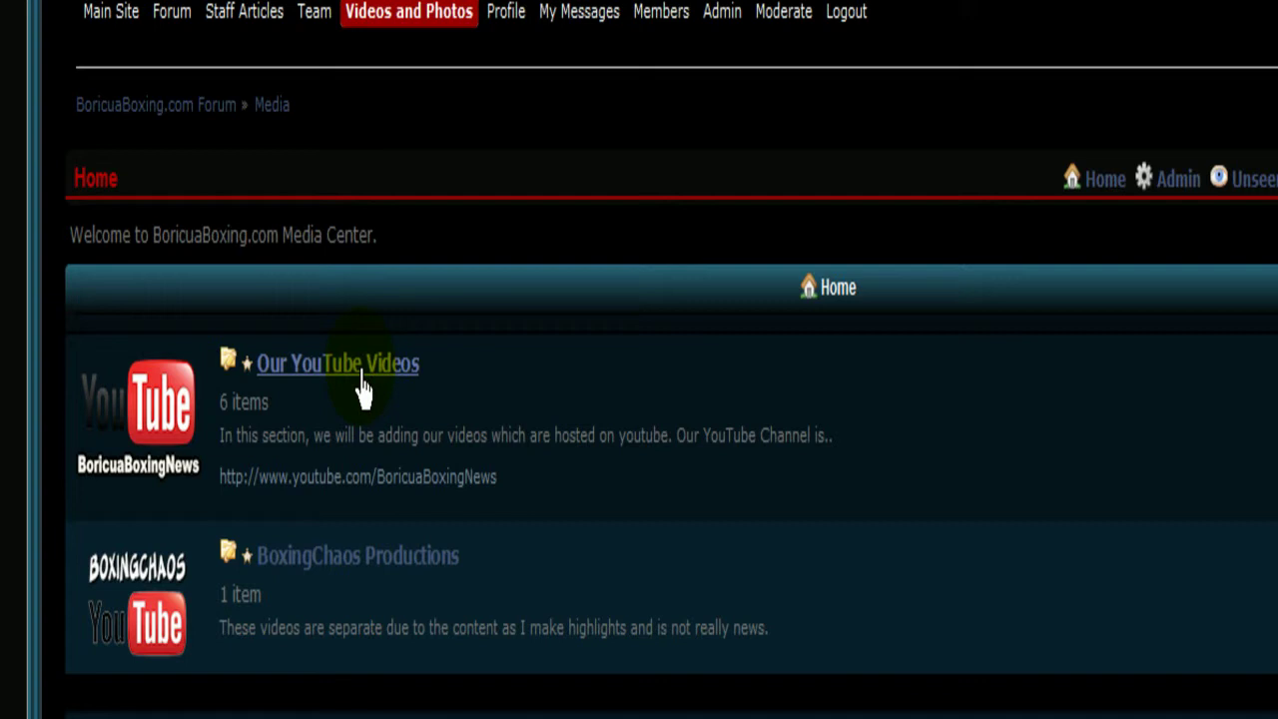
click(361, 385)
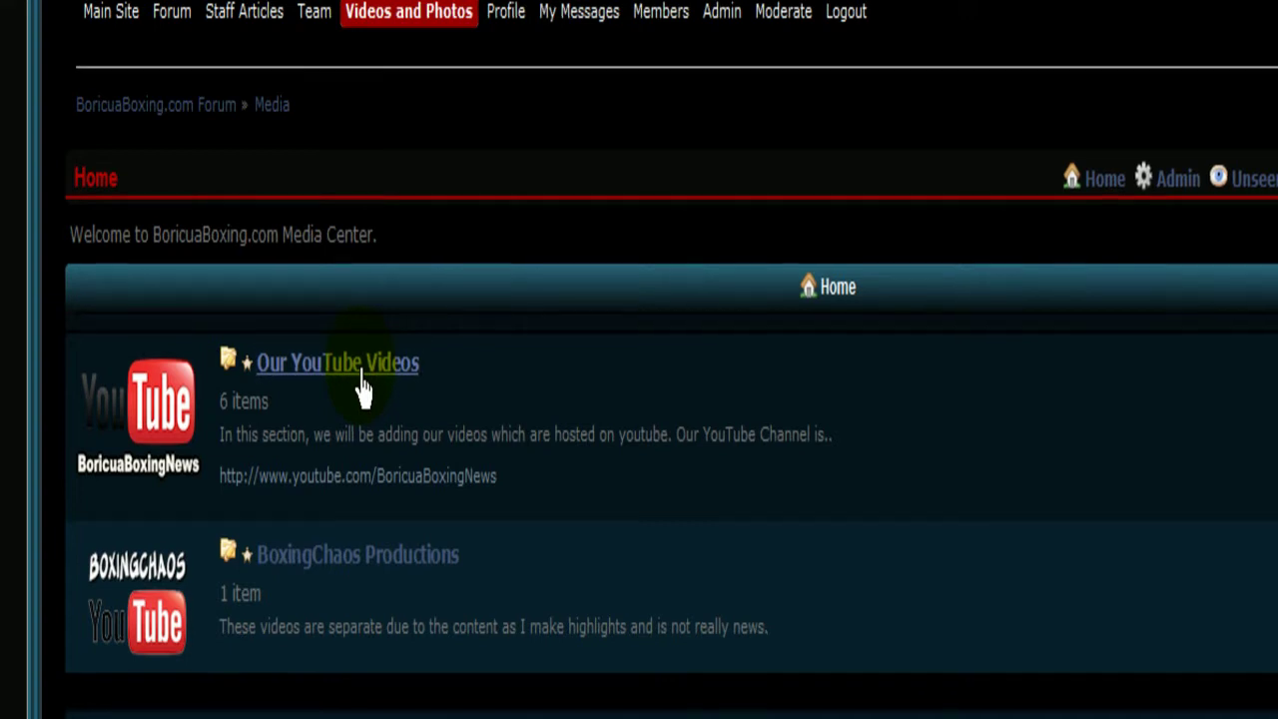
scroll(344, 200, down, 2)
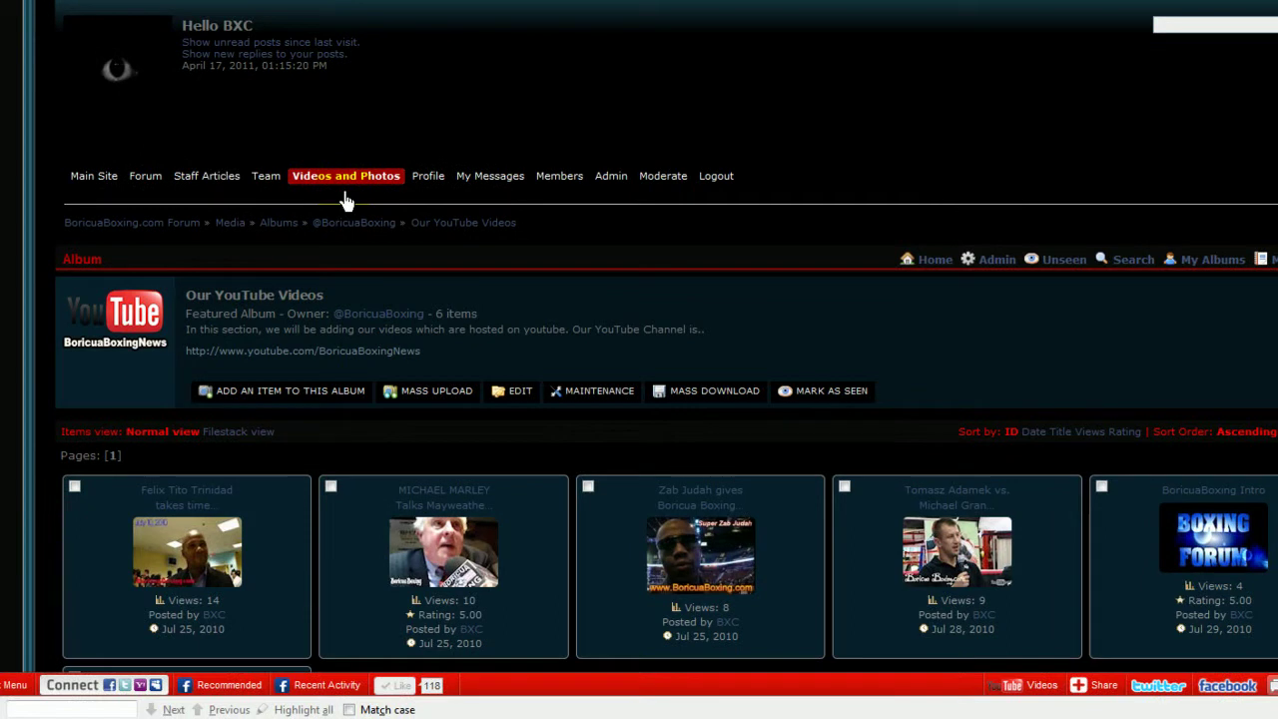
scroll(342, 199, down, 1)
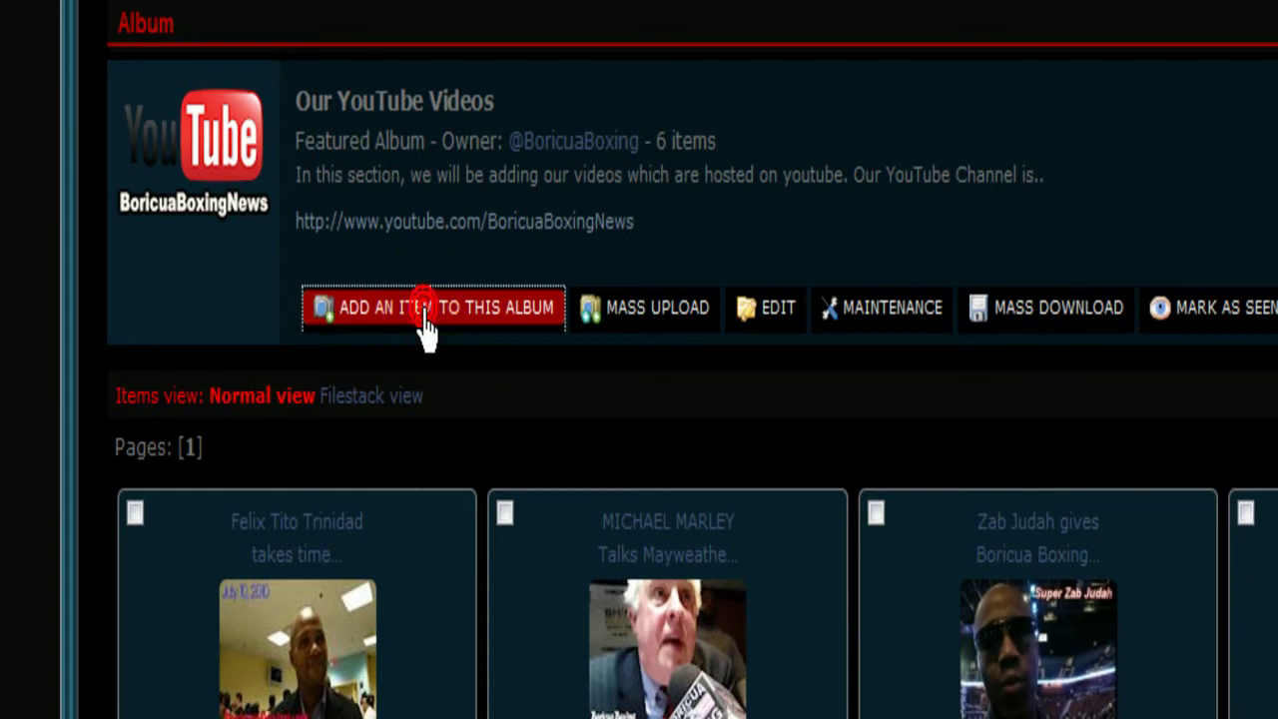
click(425, 324)
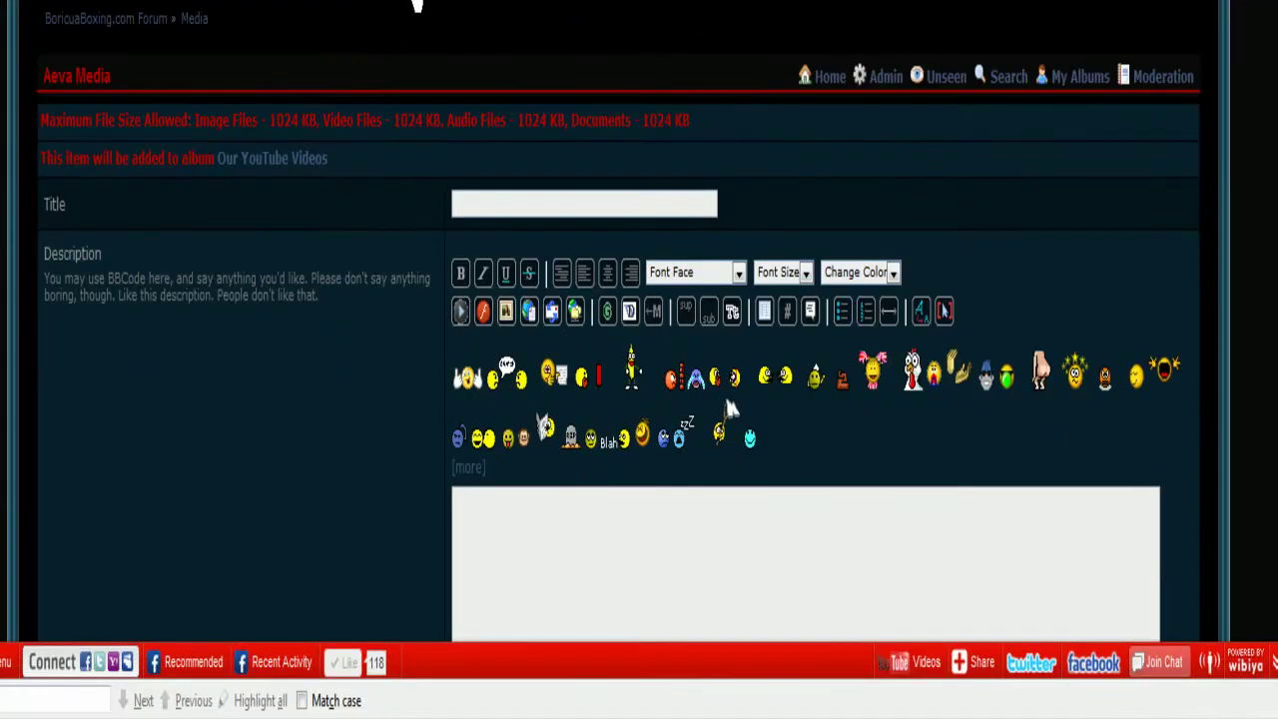
Step: Copy the YouTube title 'VICTOR ORTIZ vs Andre Berto Post Fight Press Conference (BoricuaBoxing.com)' into the item's Title
scroll(639, 399, down, 3)
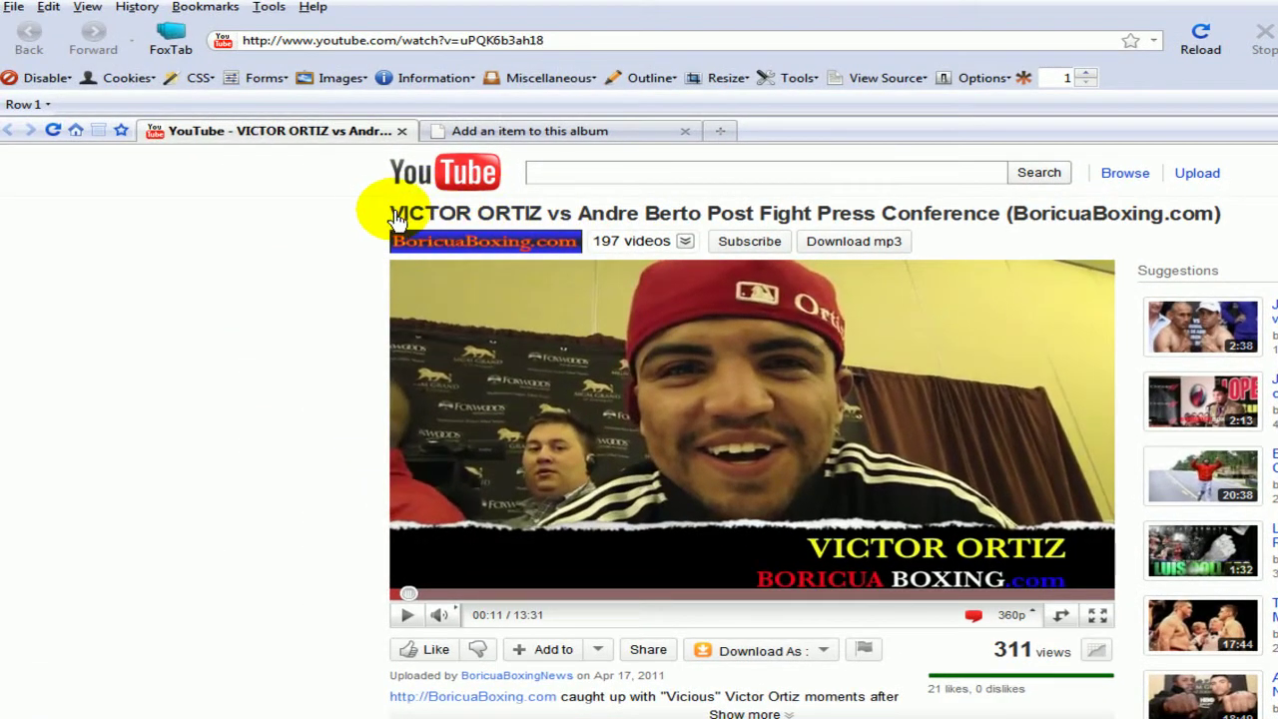
drag(396, 215, 1208, 215)
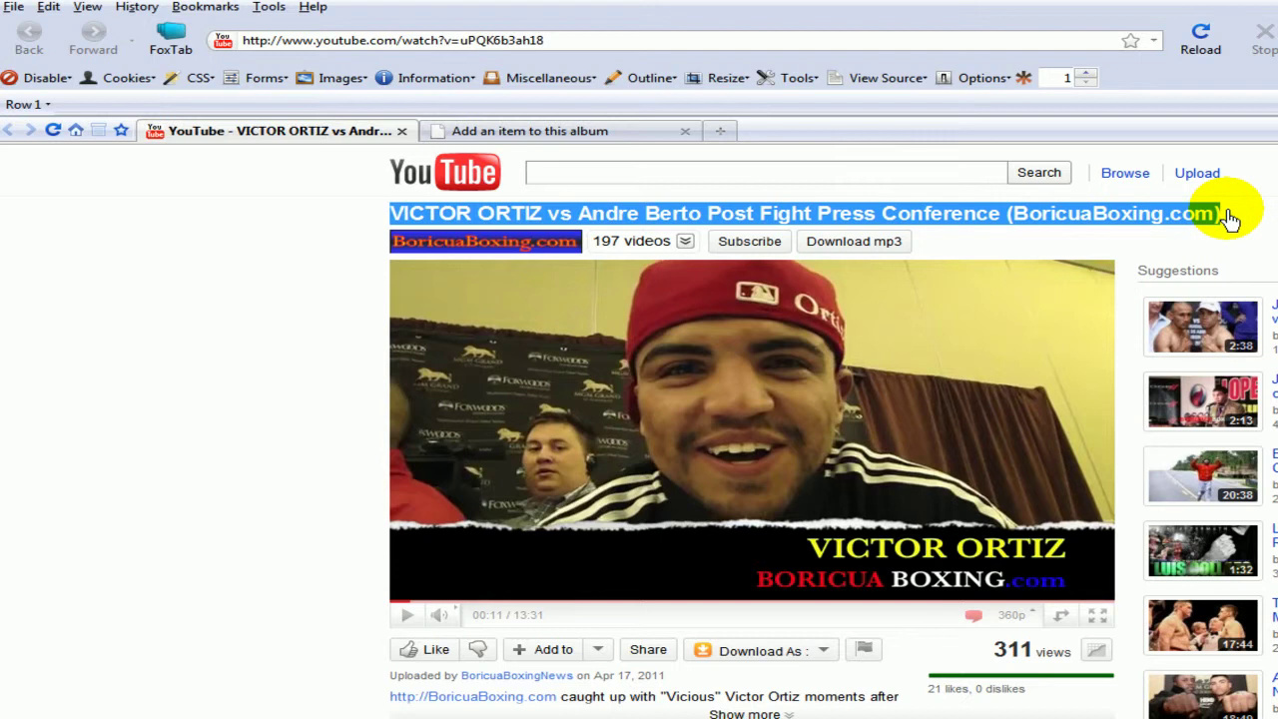
right_click(1208, 216)
click(1238, 228)
click(597, 130)
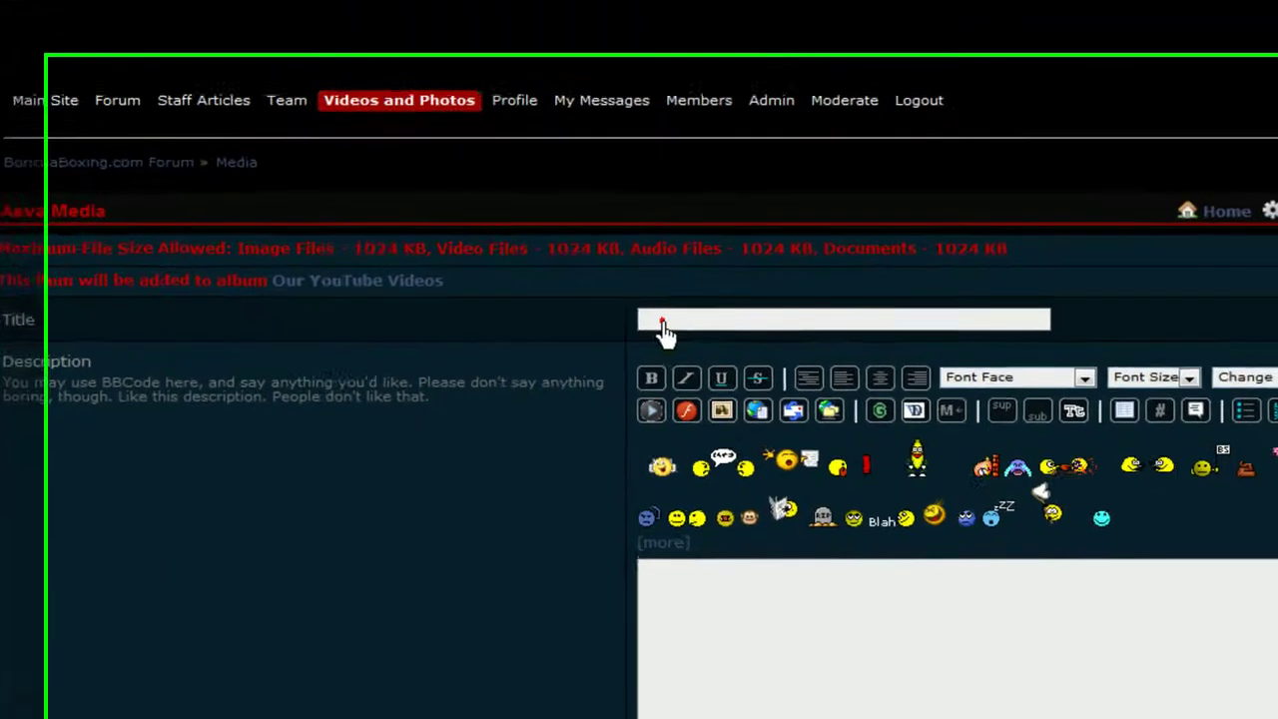
click(730, 401)
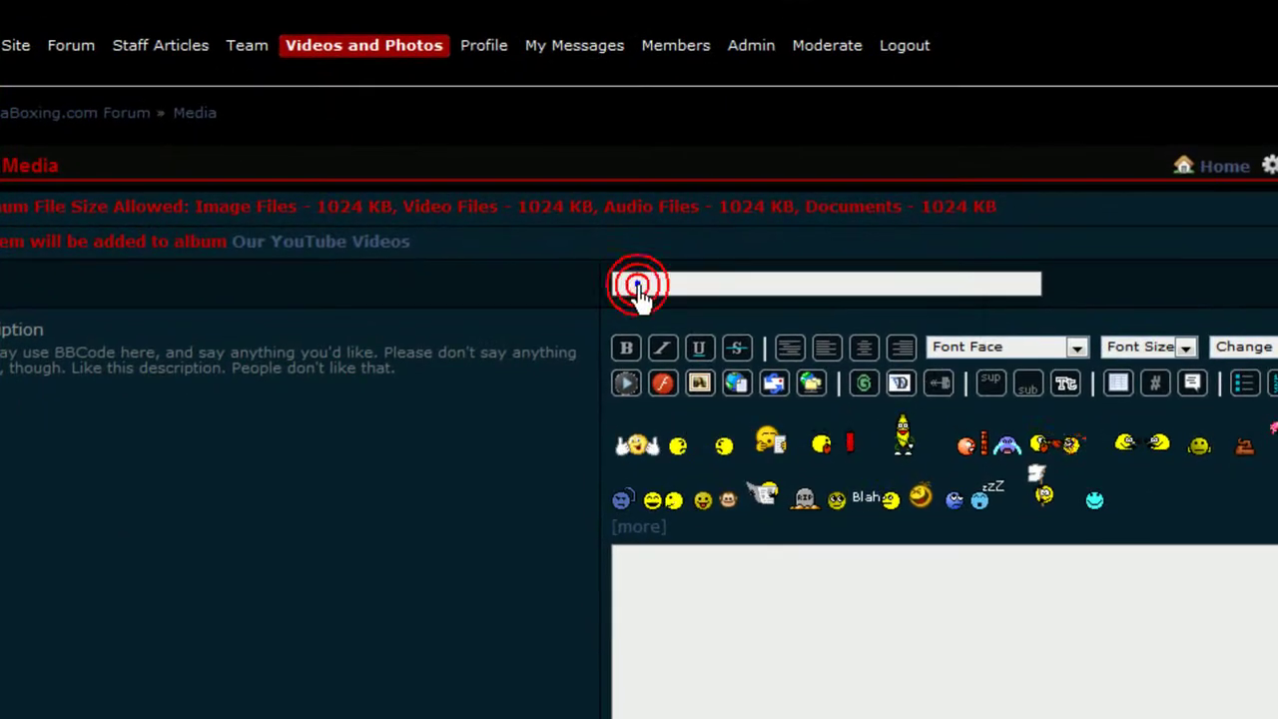
right_click(730, 401)
click(705, 398)
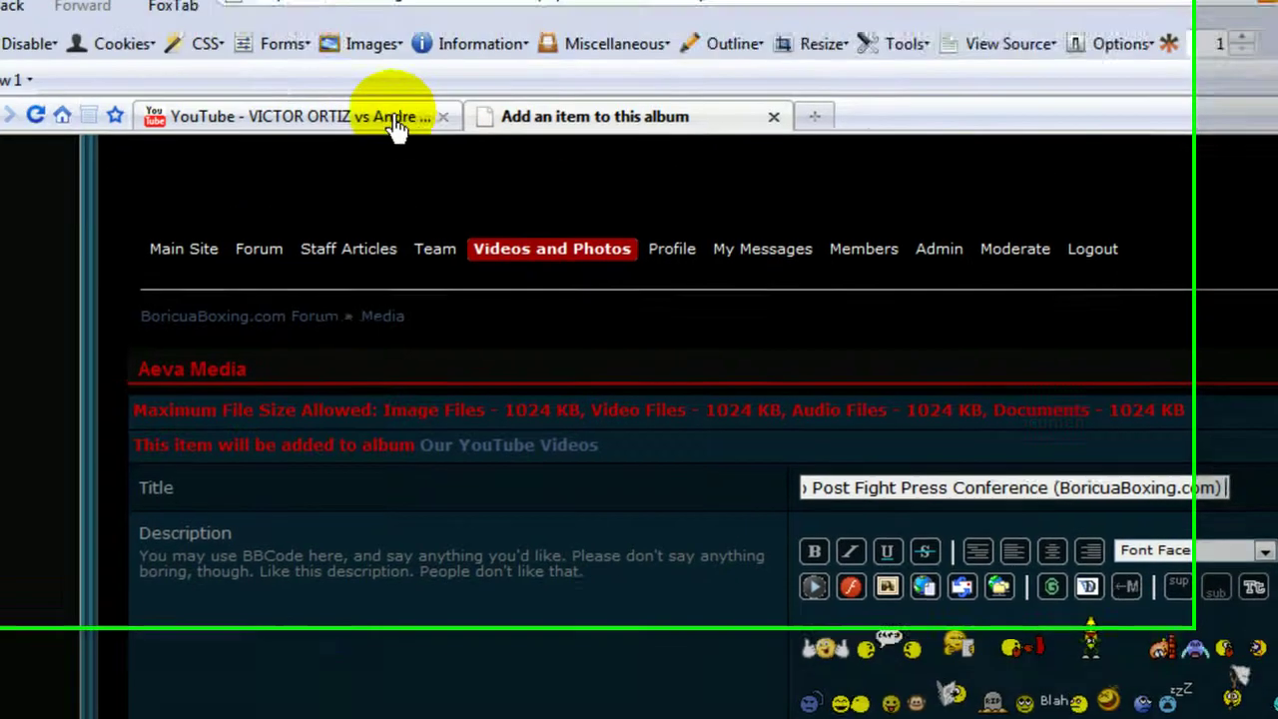
click(390, 120)
scroll(1255, 632, down, 4)
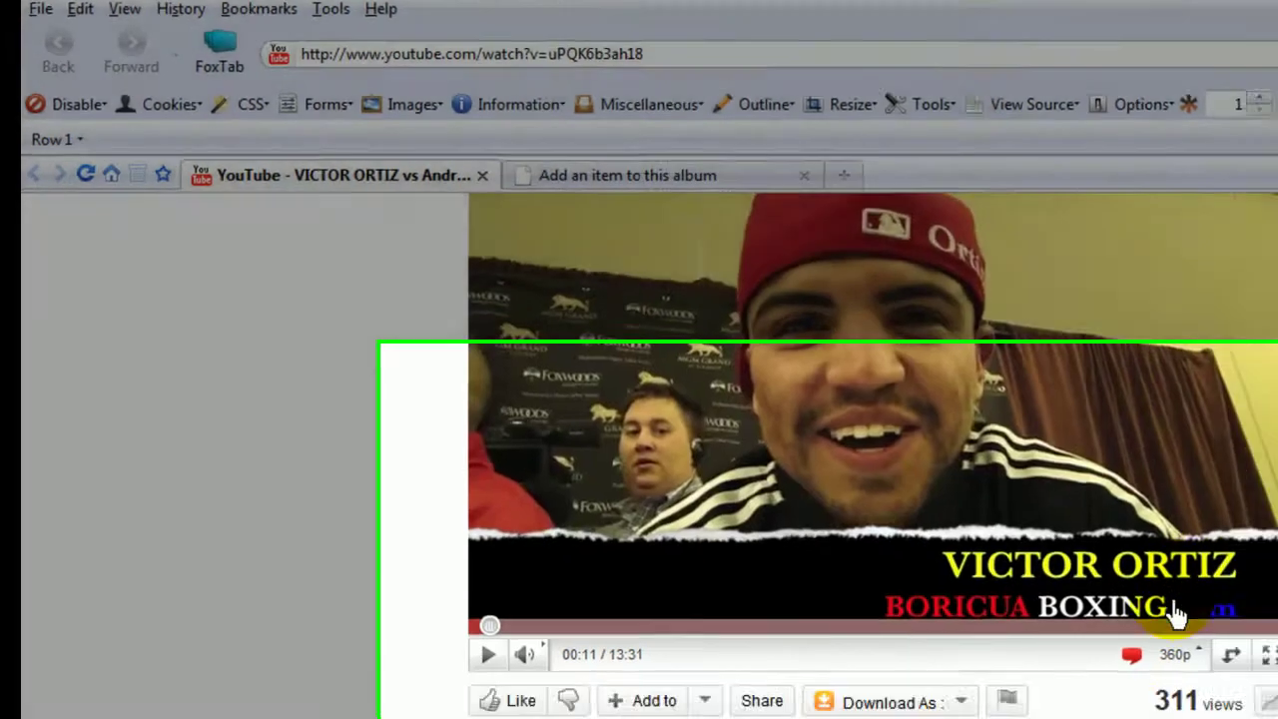
Step: Copy the video's full description about Ortiz beating Berto into the item's Description box
click(423, 355)
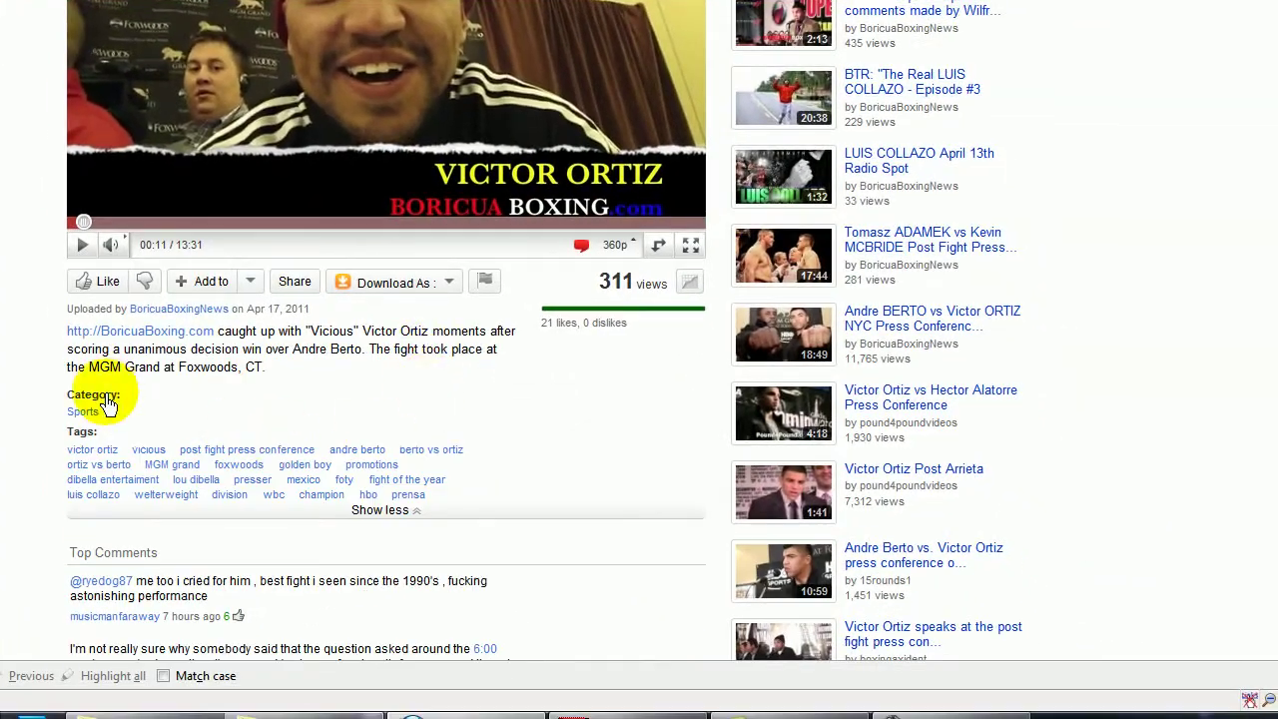
drag(246, 383, 95, 348)
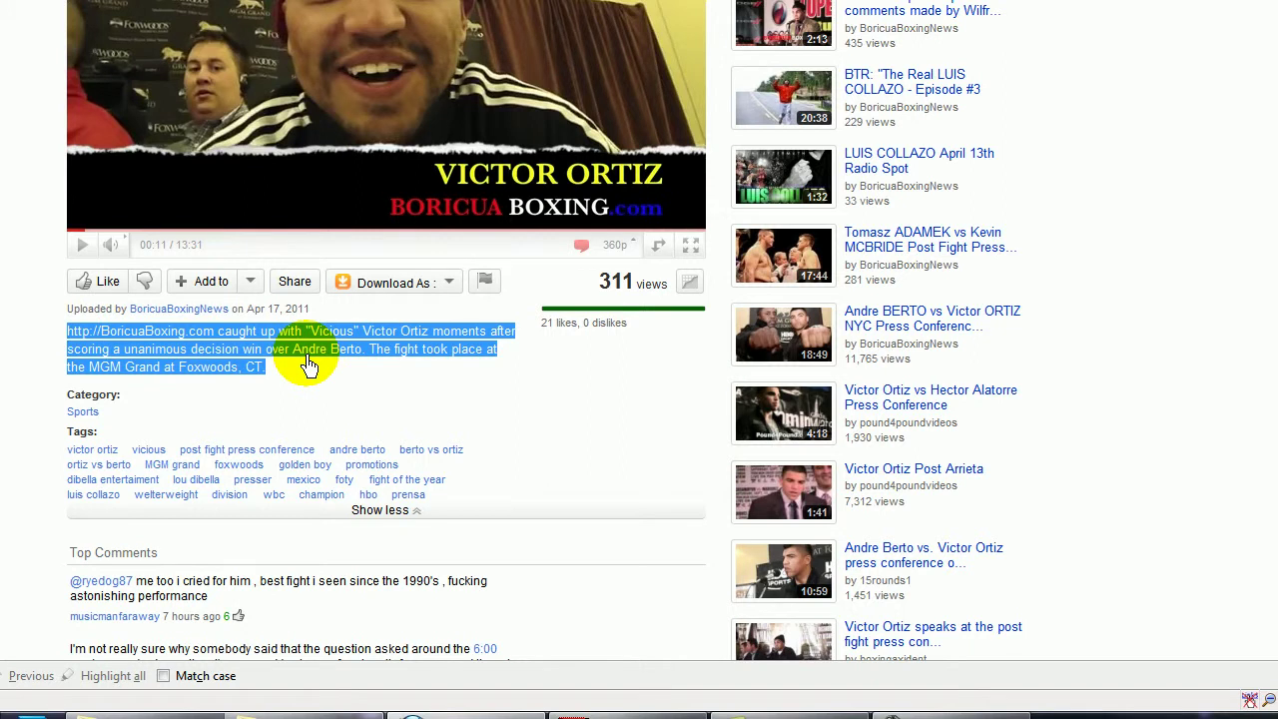
key(ctrl+Tab)
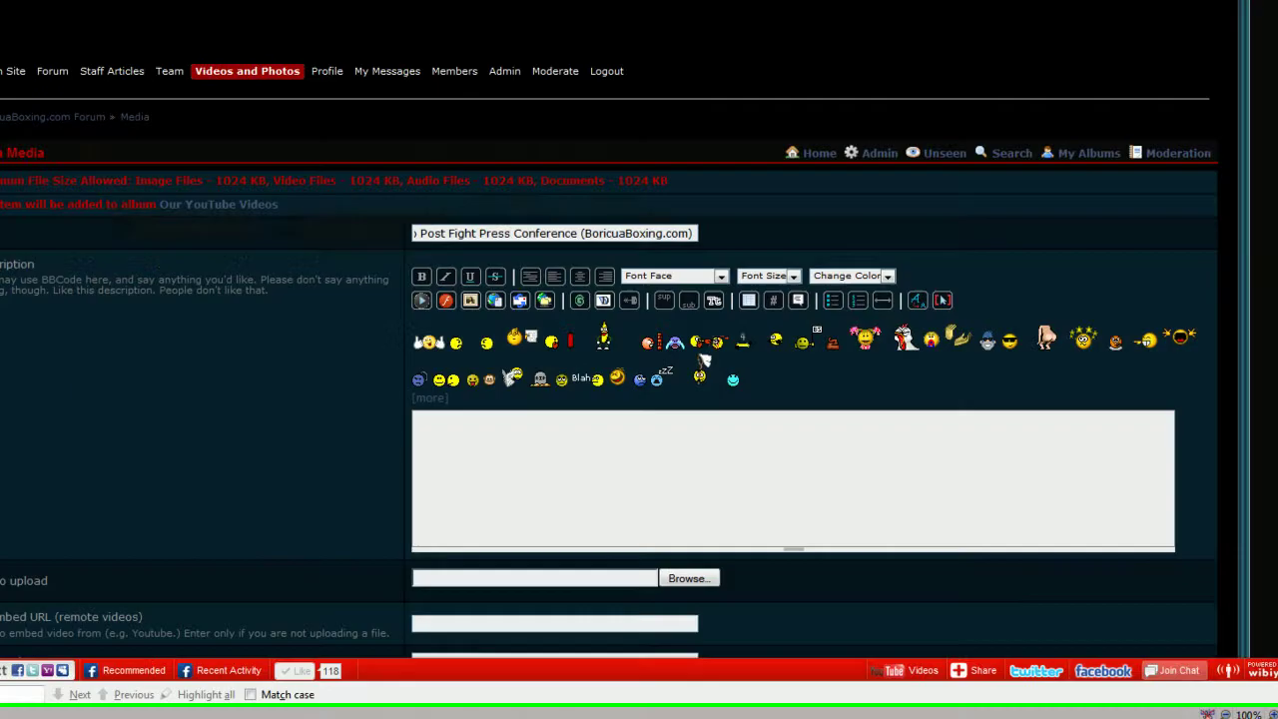
click(616, 532)
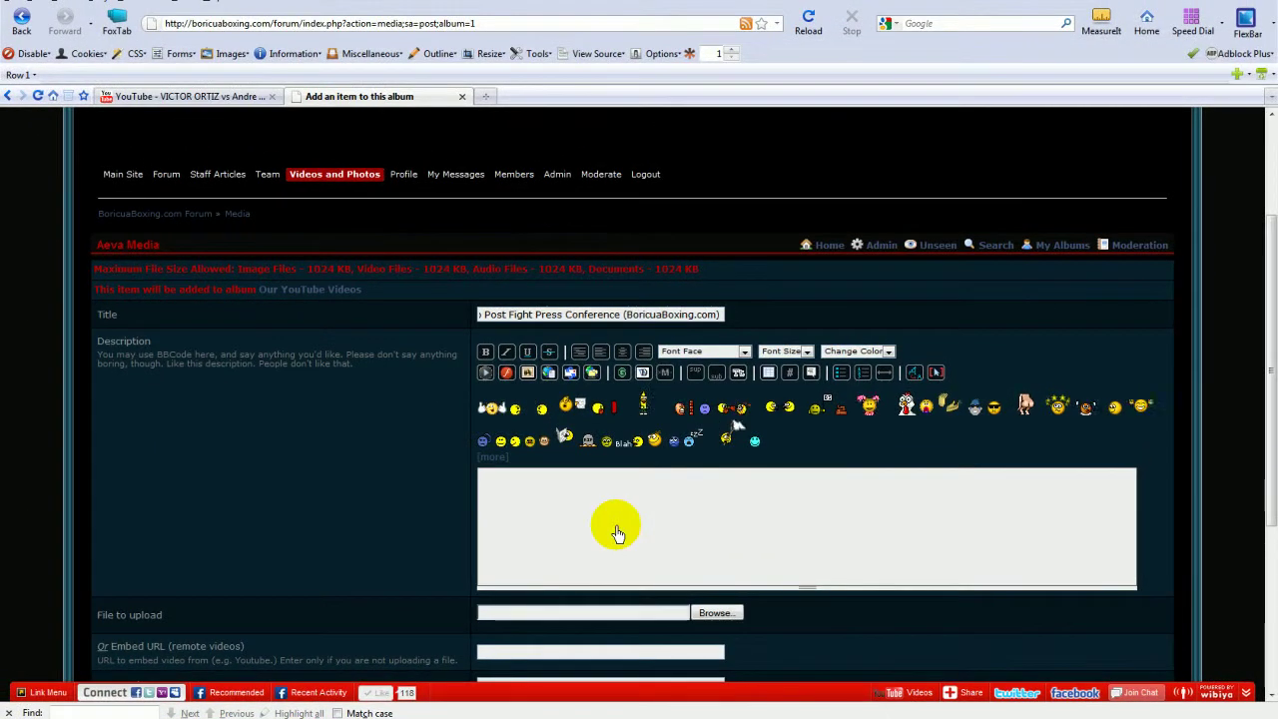
key(ctrl+v)
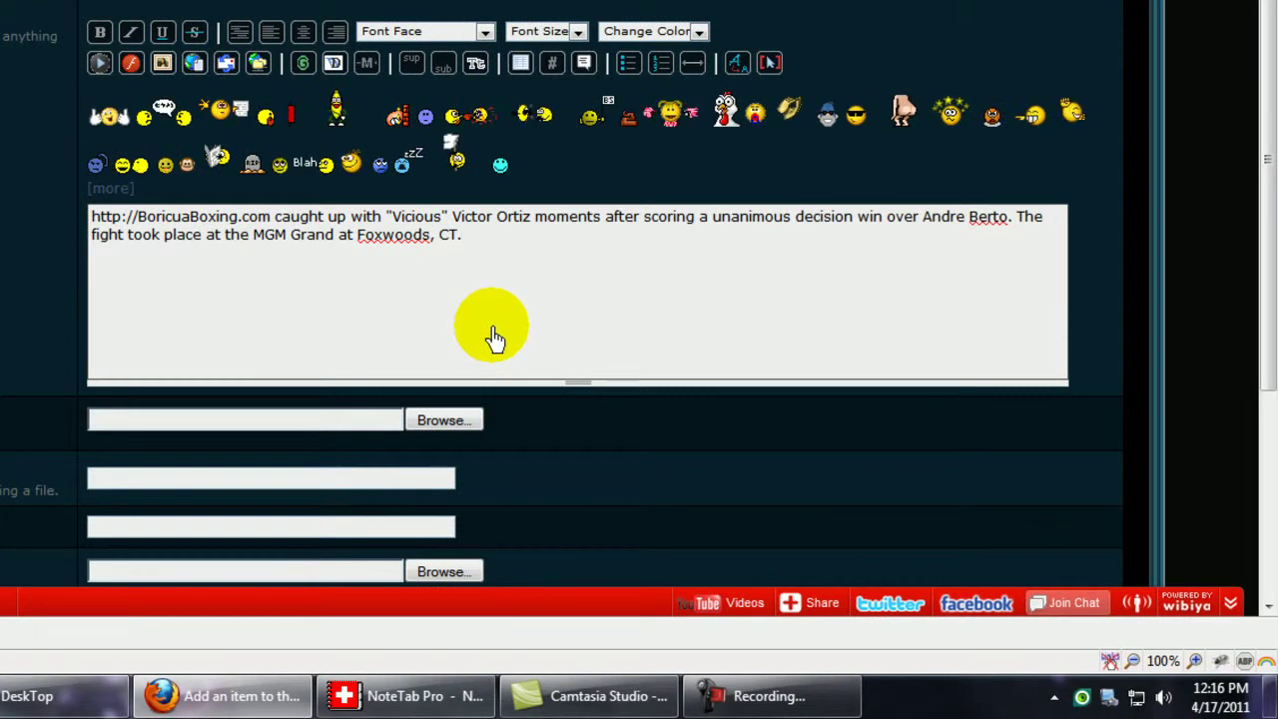
scroll(489, 345, down, 5)
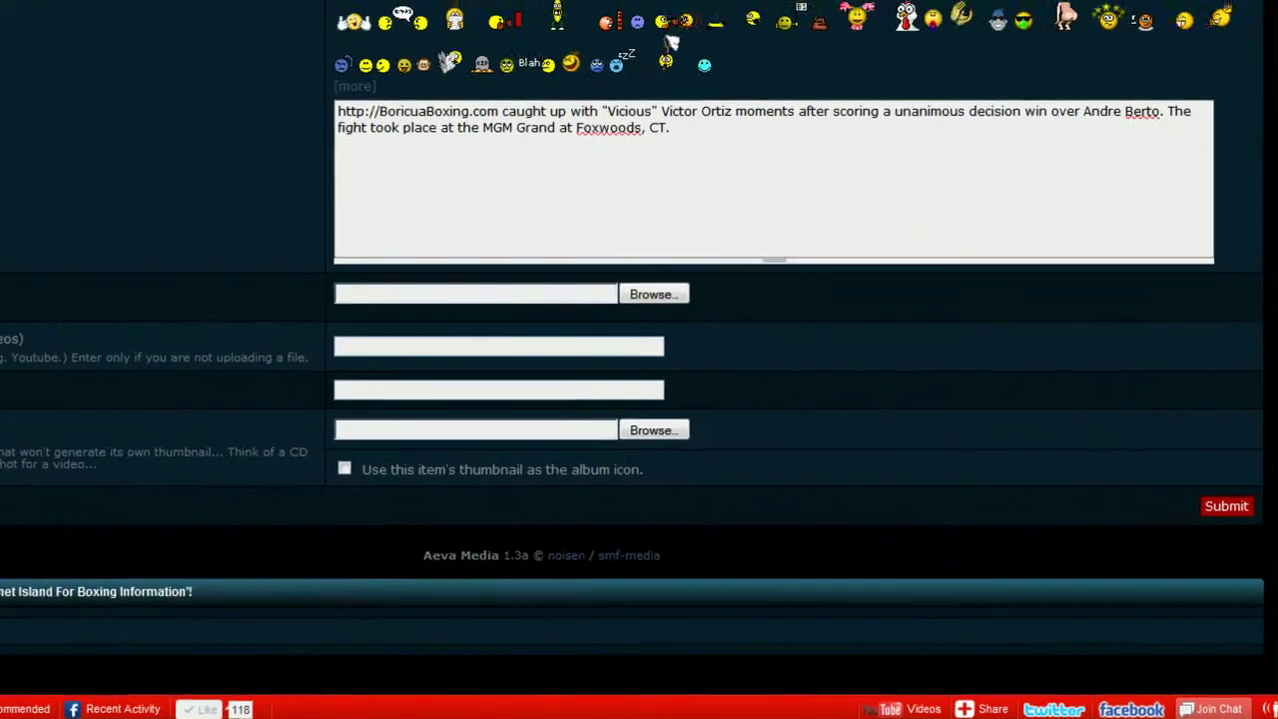
click(404, 695)
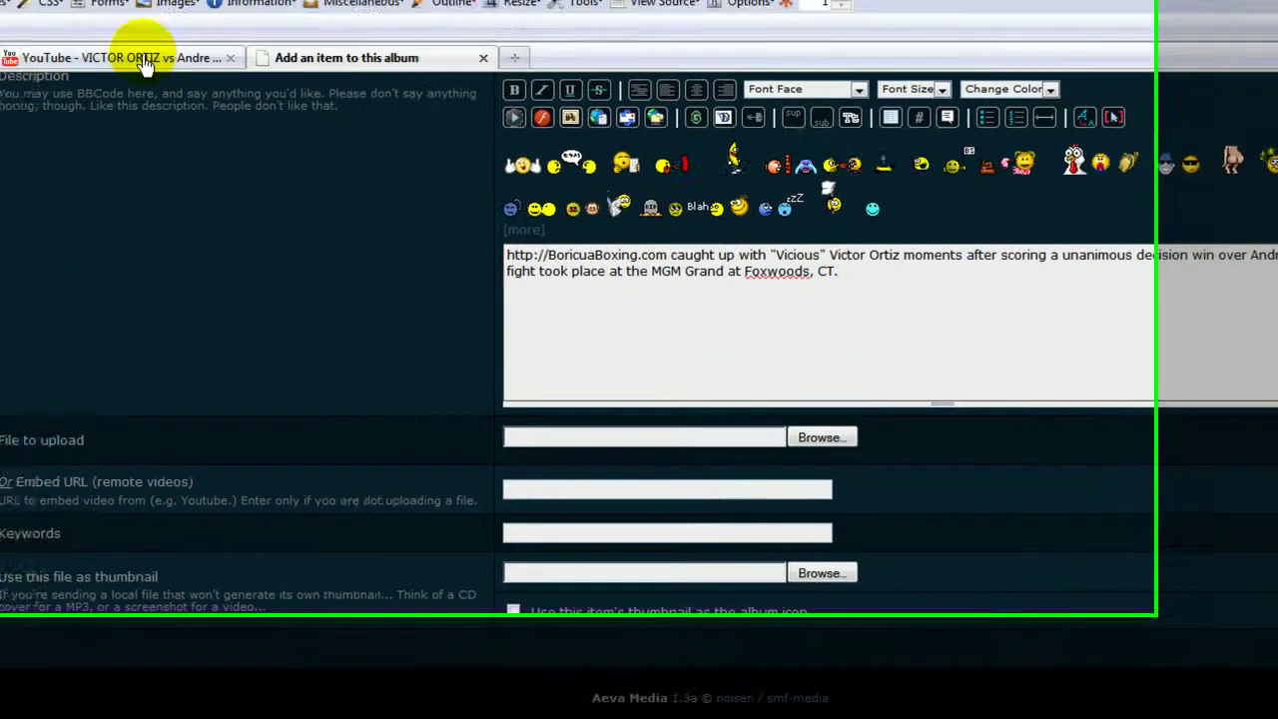
click(271, 164)
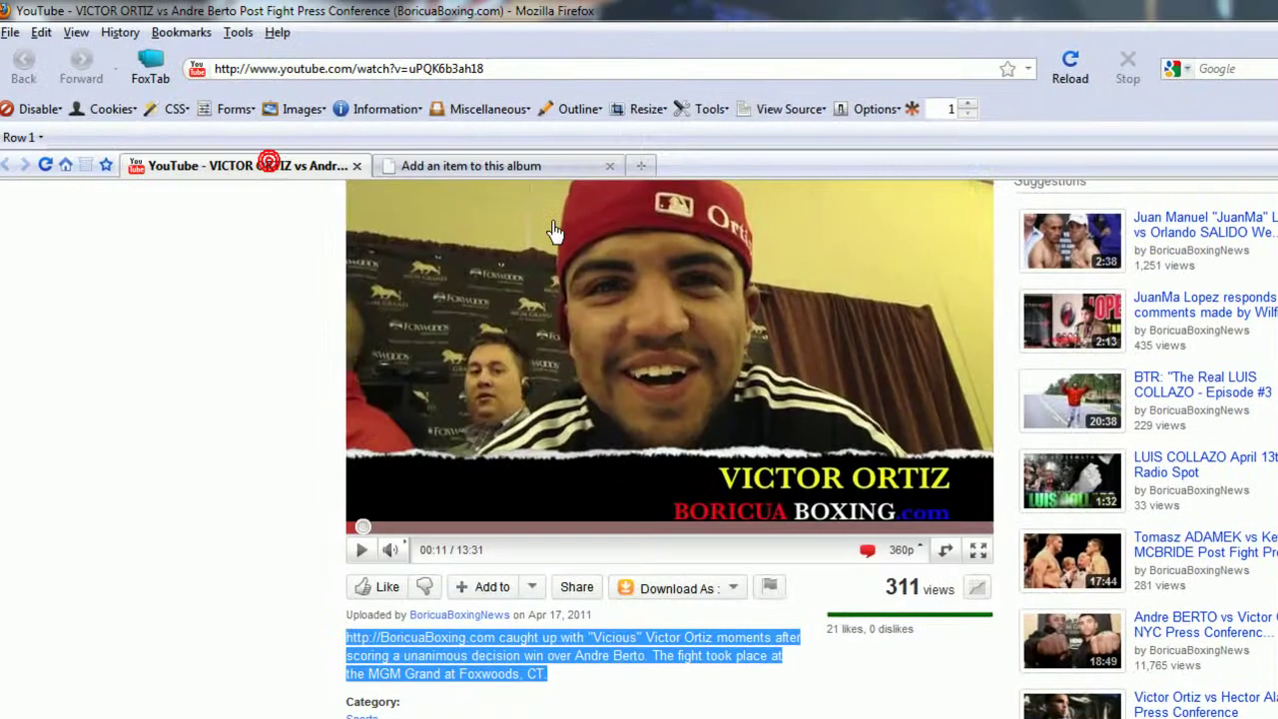
Step: Paste the video's YouTube address into Embed URL and open the thumbnail file chooser
click(461, 71)
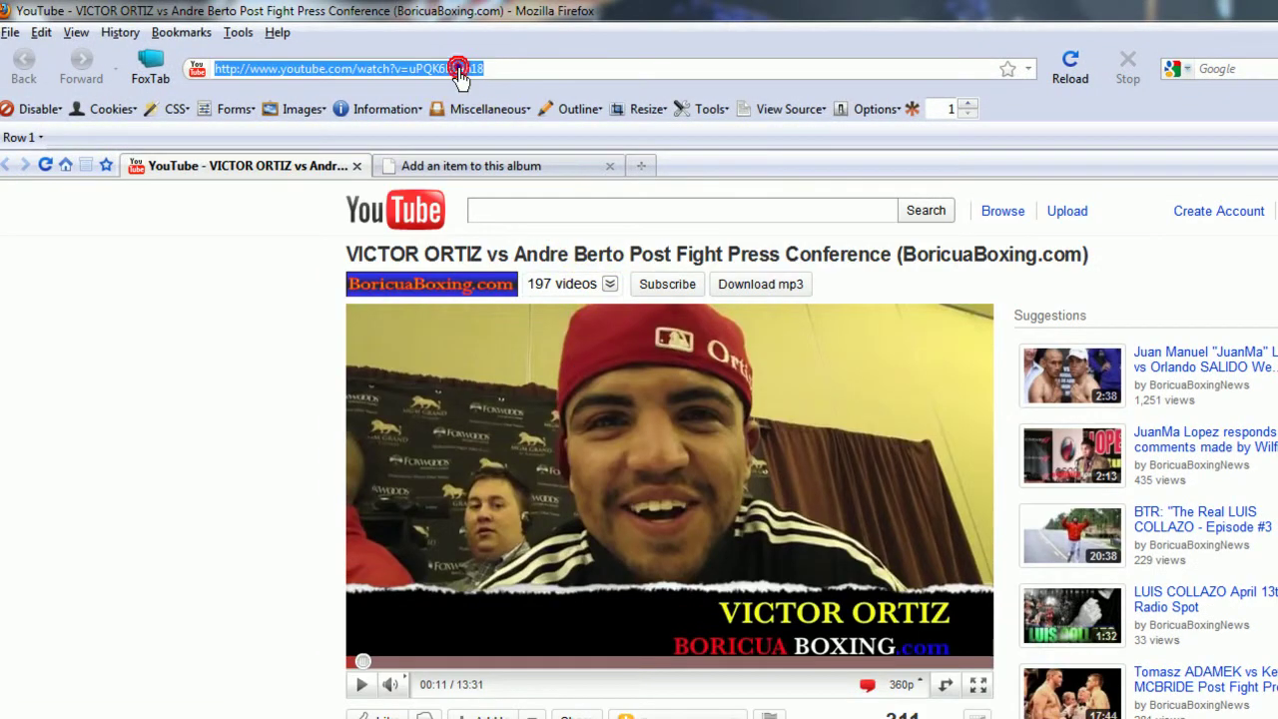
right_click(457, 70)
click(513, 134)
click(451, 168)
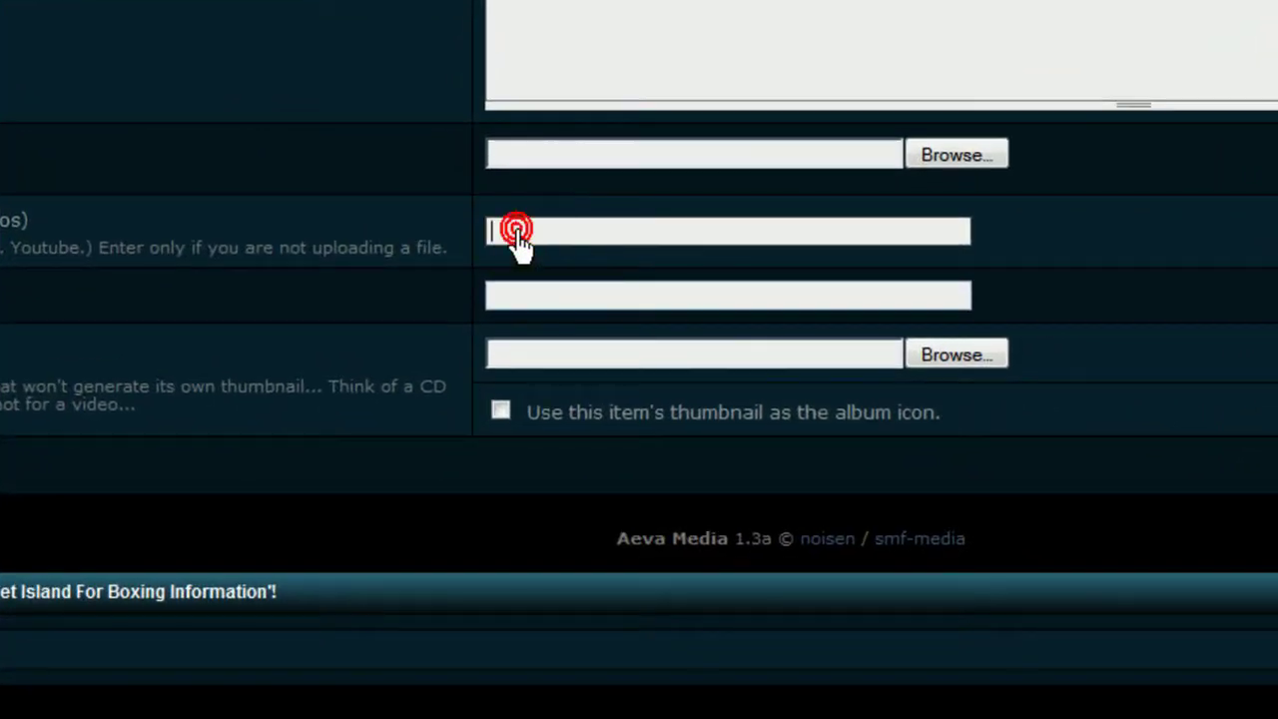
right_click(516, 231)
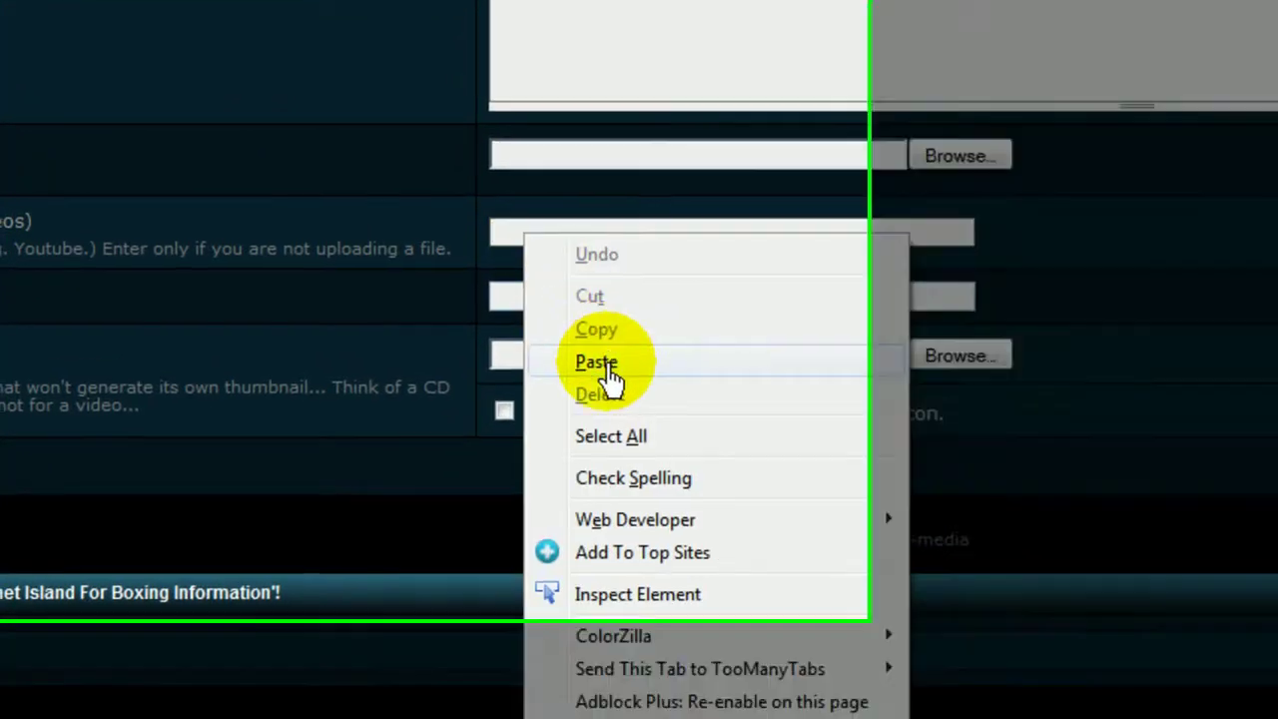
click(607, 361)
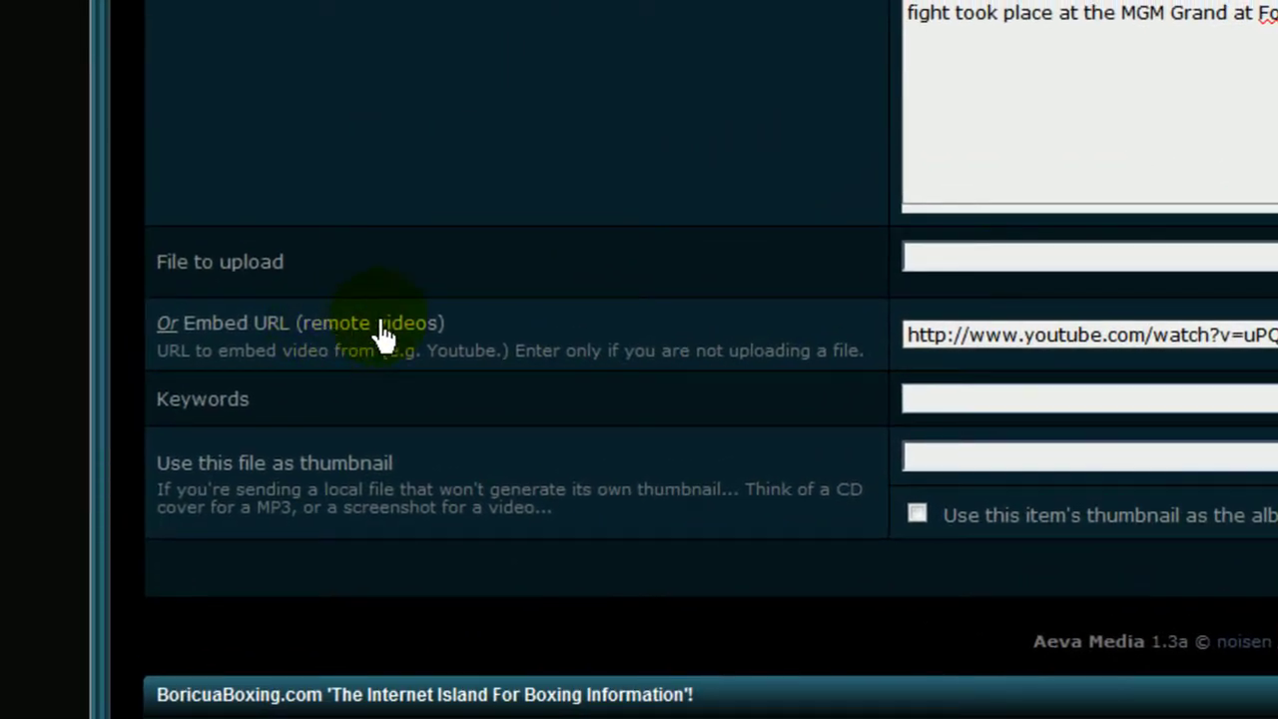
triple_click(414, 324)
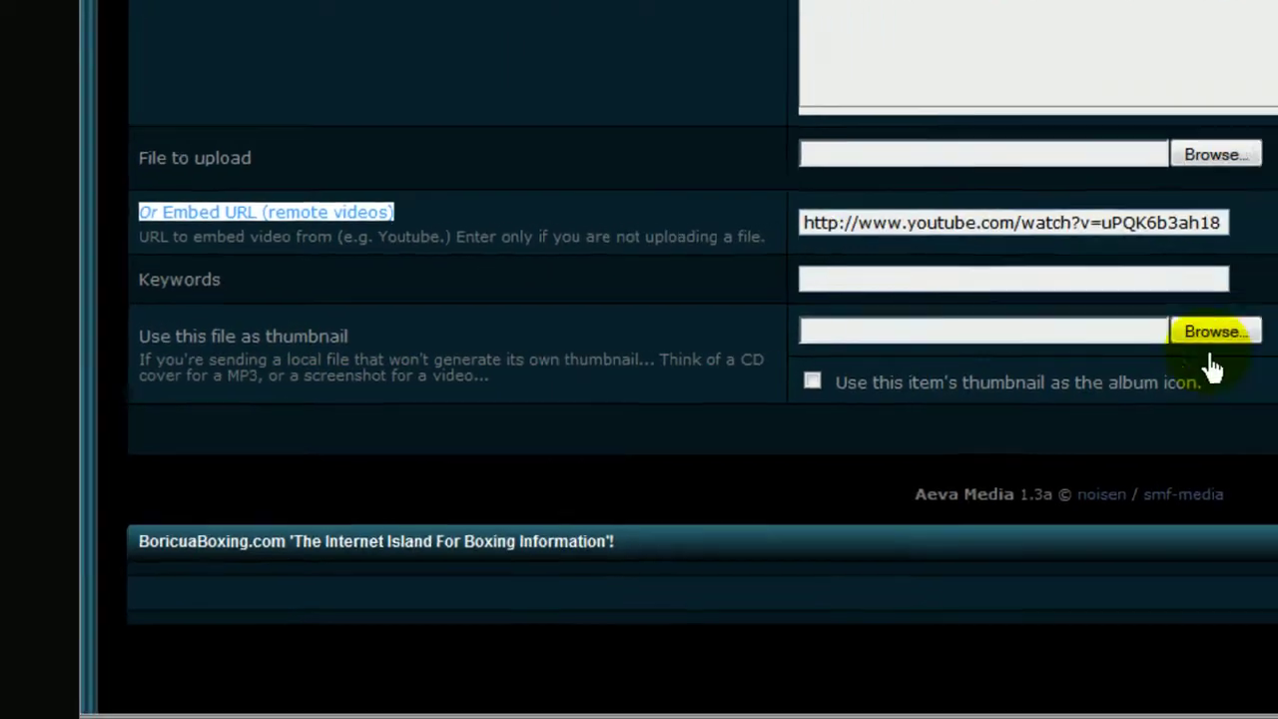
click(849, 335)
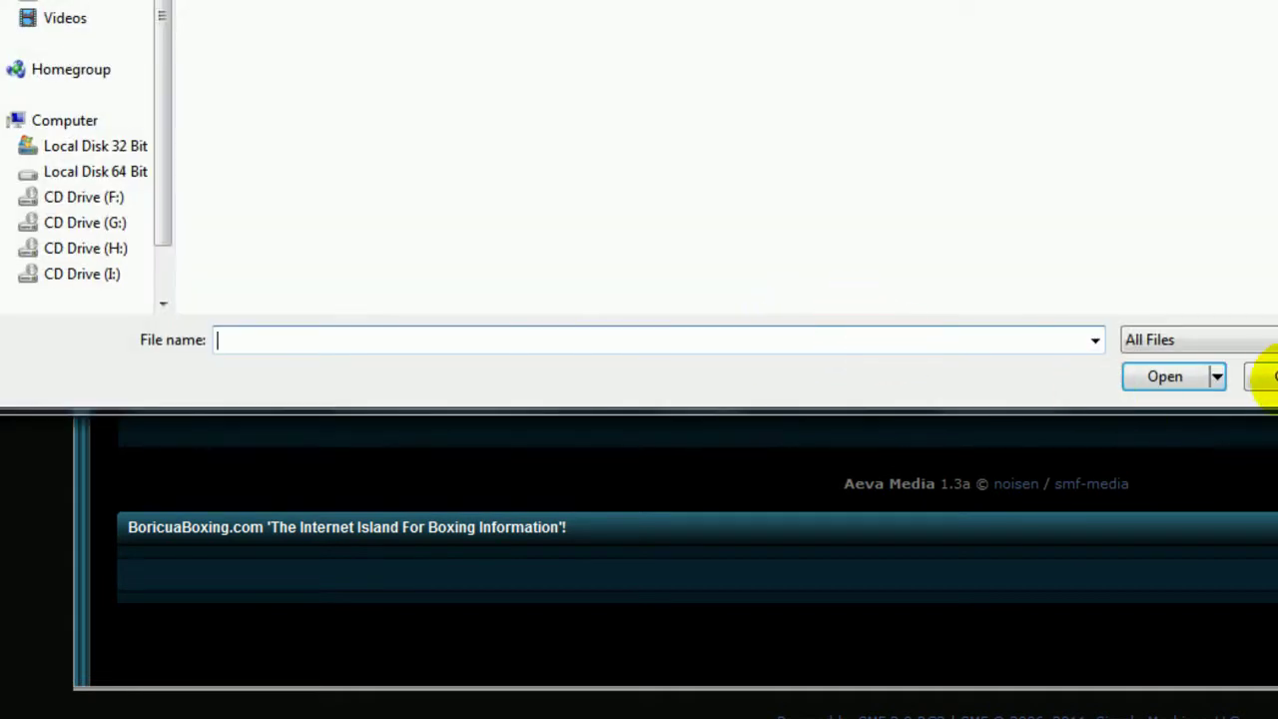
Step: Cancel the file dialog and open sc001.jpg from PrintScreen Files in Paint Shop Pro
click(1259, 376)
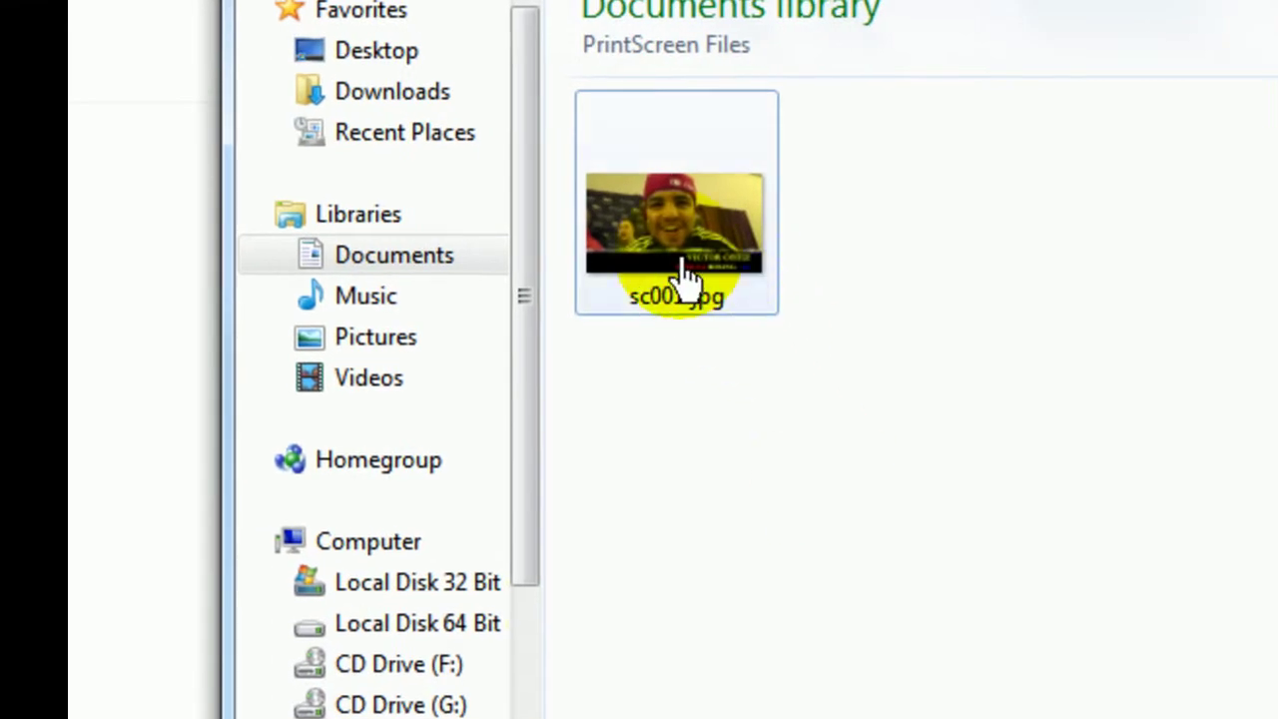
click(667, 240)
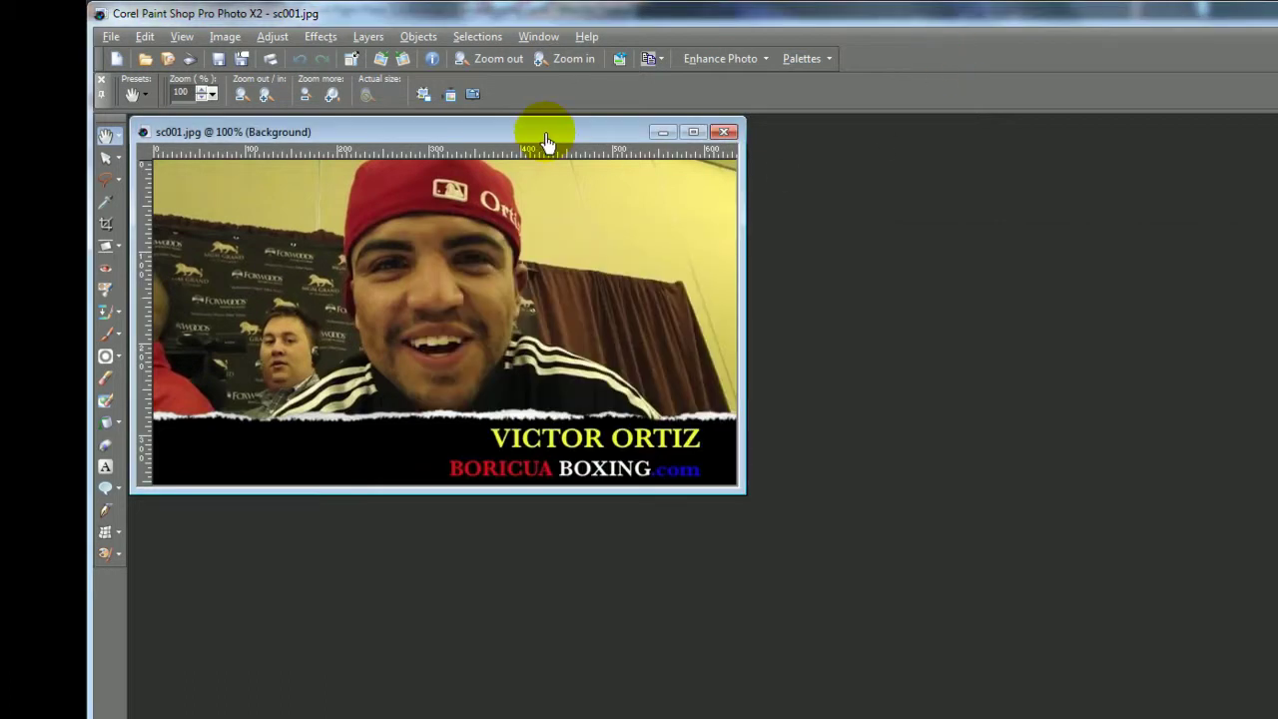
Step: Resize sc001.jpg to 120 pixels wide (120 × 78), save it, and return to the add-item form
drag(546, 140, 561, 170)
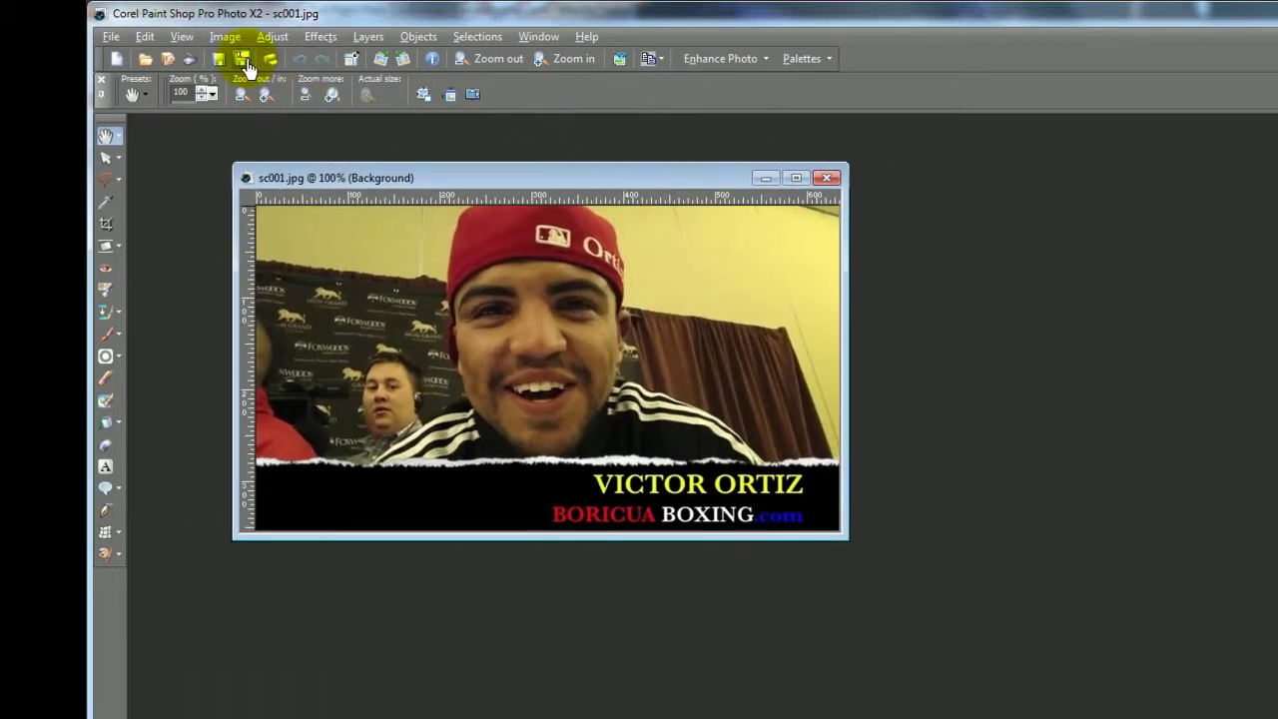
click(218, 39)
click(250, 126)
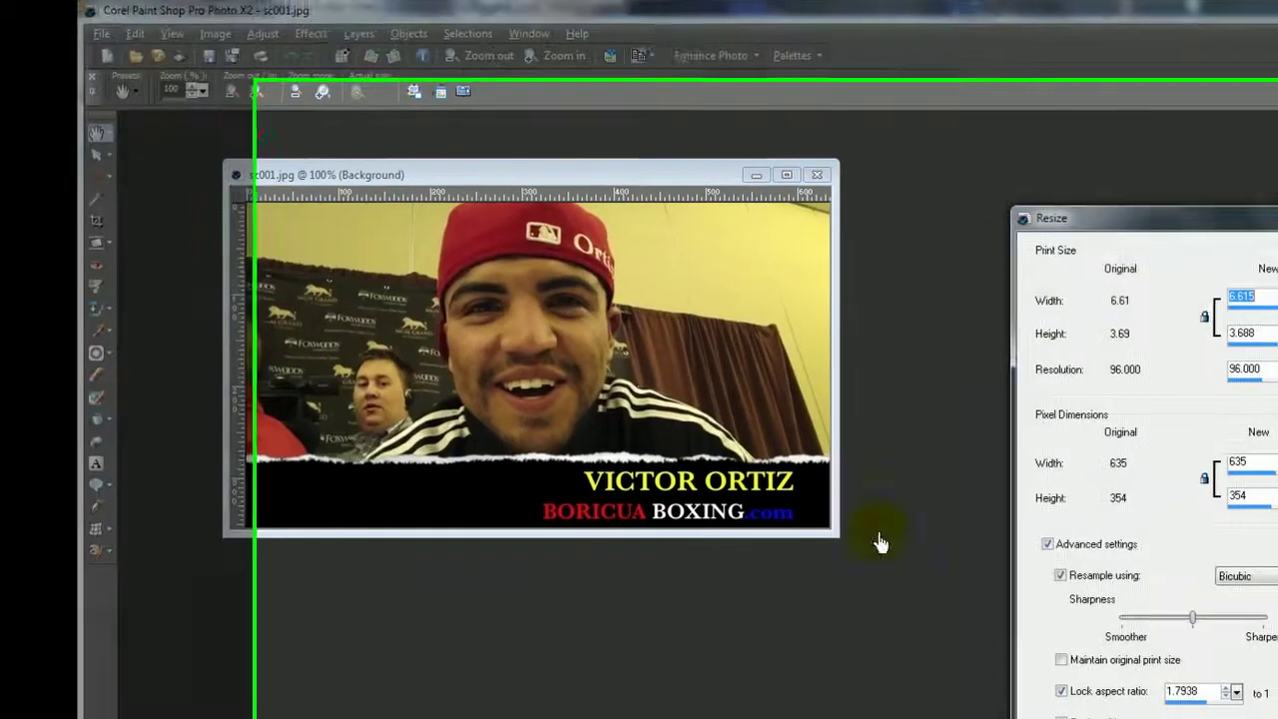
click(1087, 408)
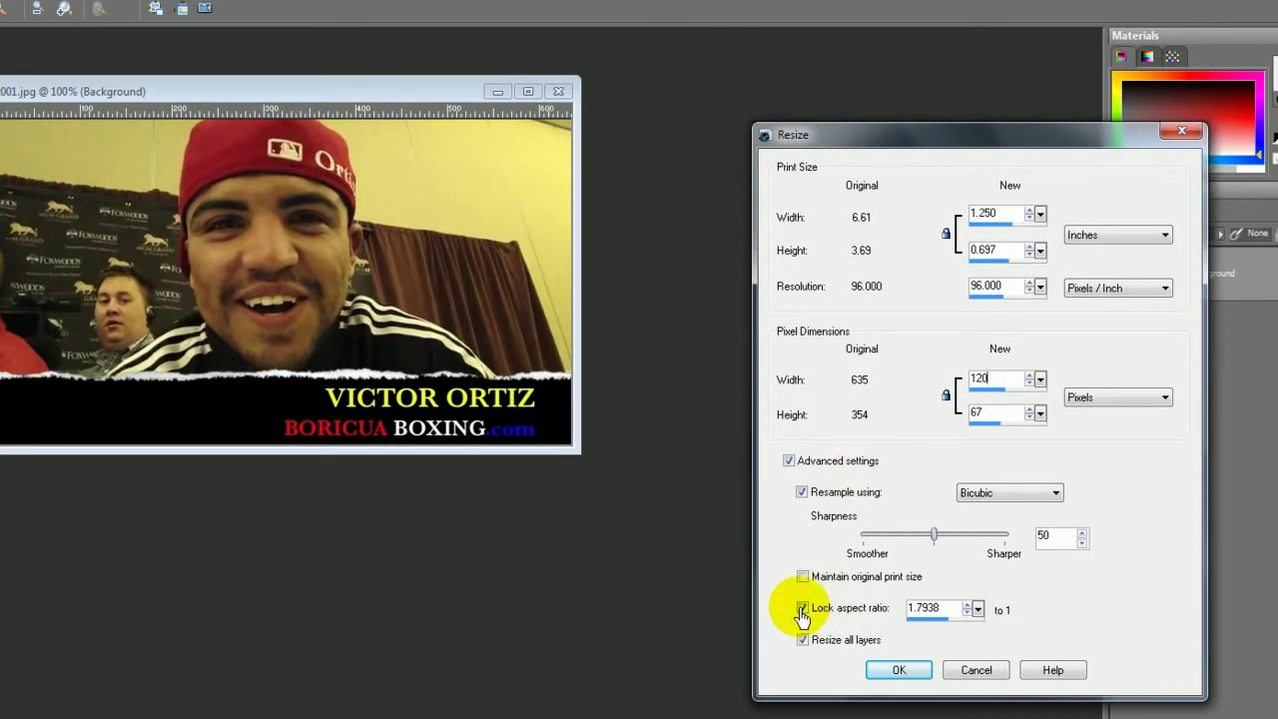
text(76)
click(898, 670)
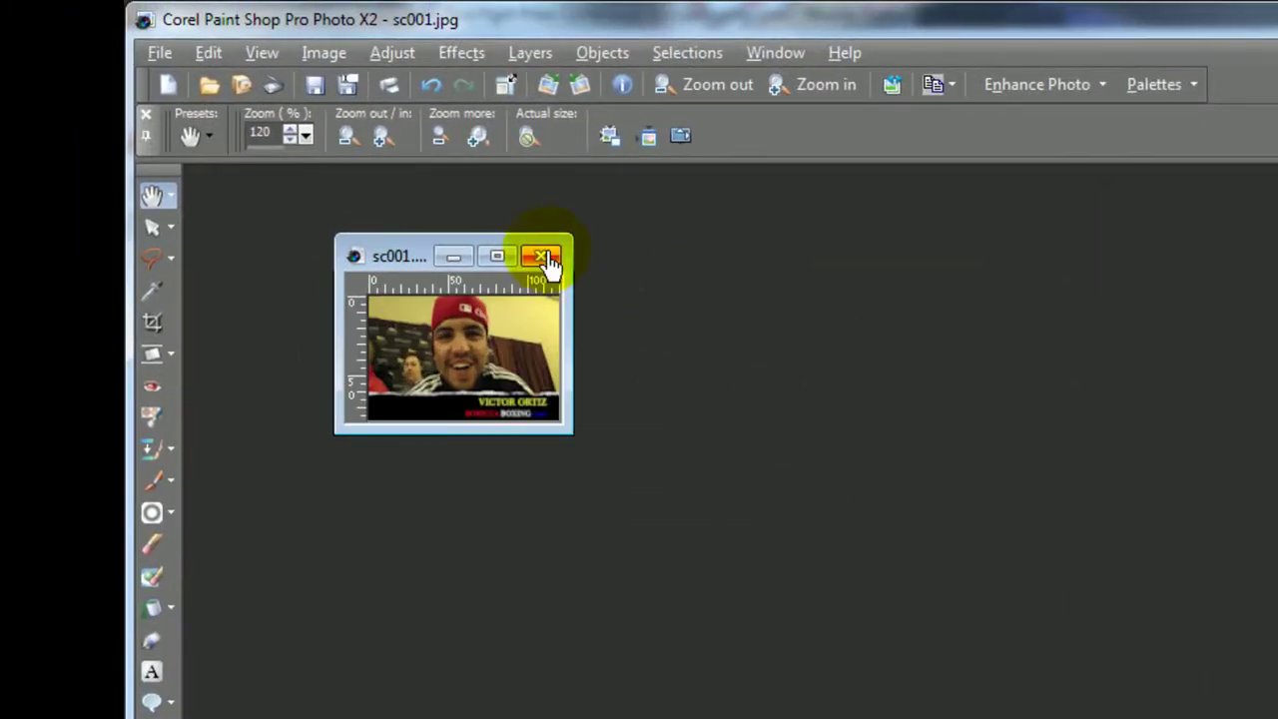
click(548, 262)
click(747, 465)
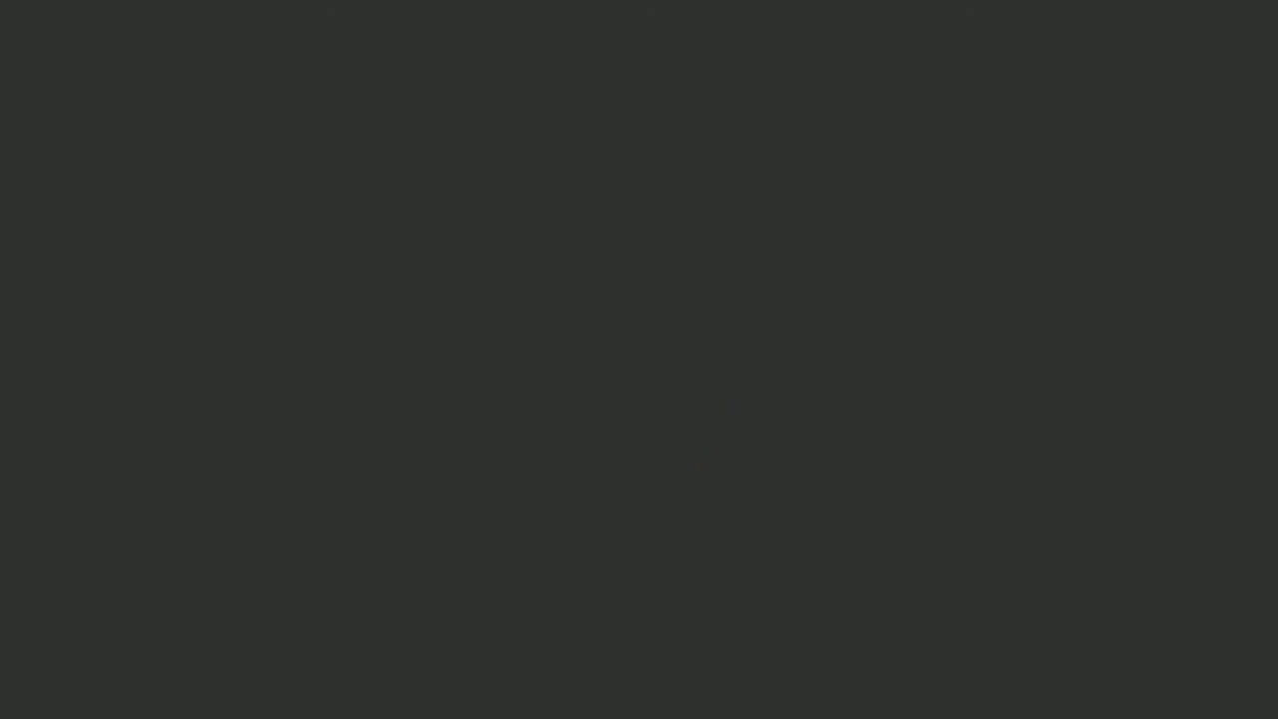
click(458, 704)
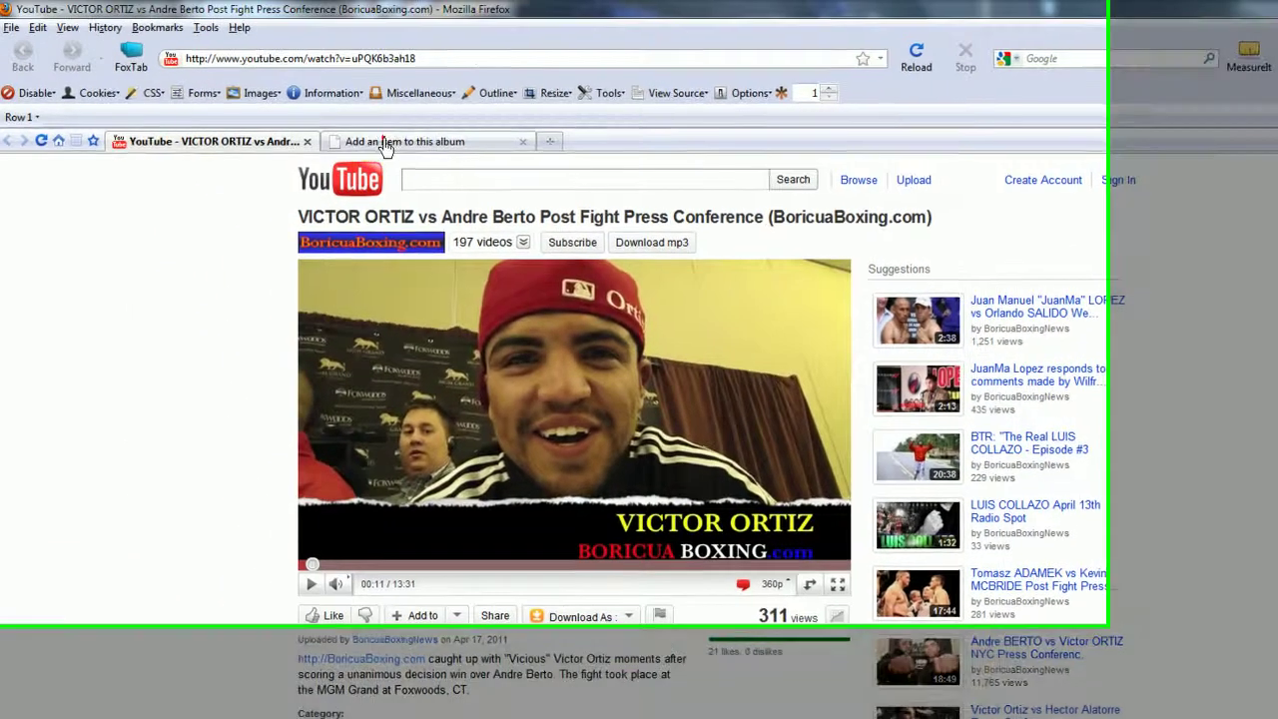
click(276, 7)
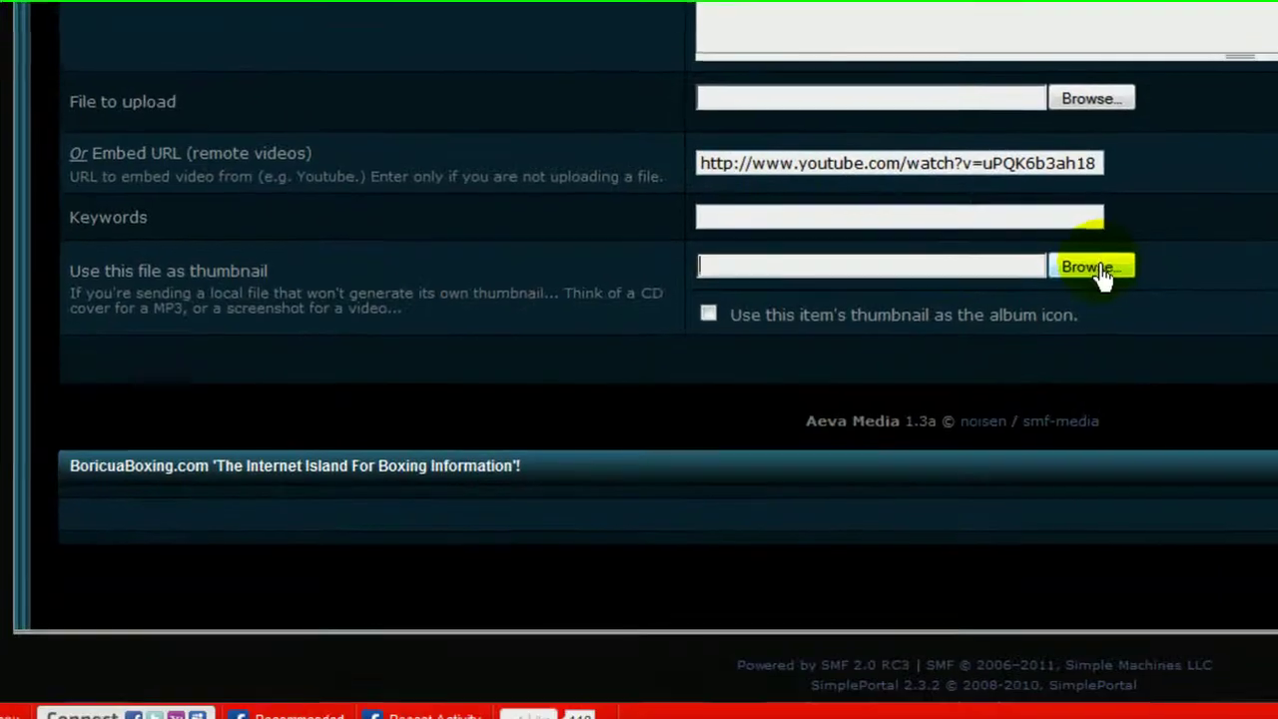
Step: Choose Documents > PrintScreen Files > sc001.jpg as the item's thumbnail file
click(940, 585)
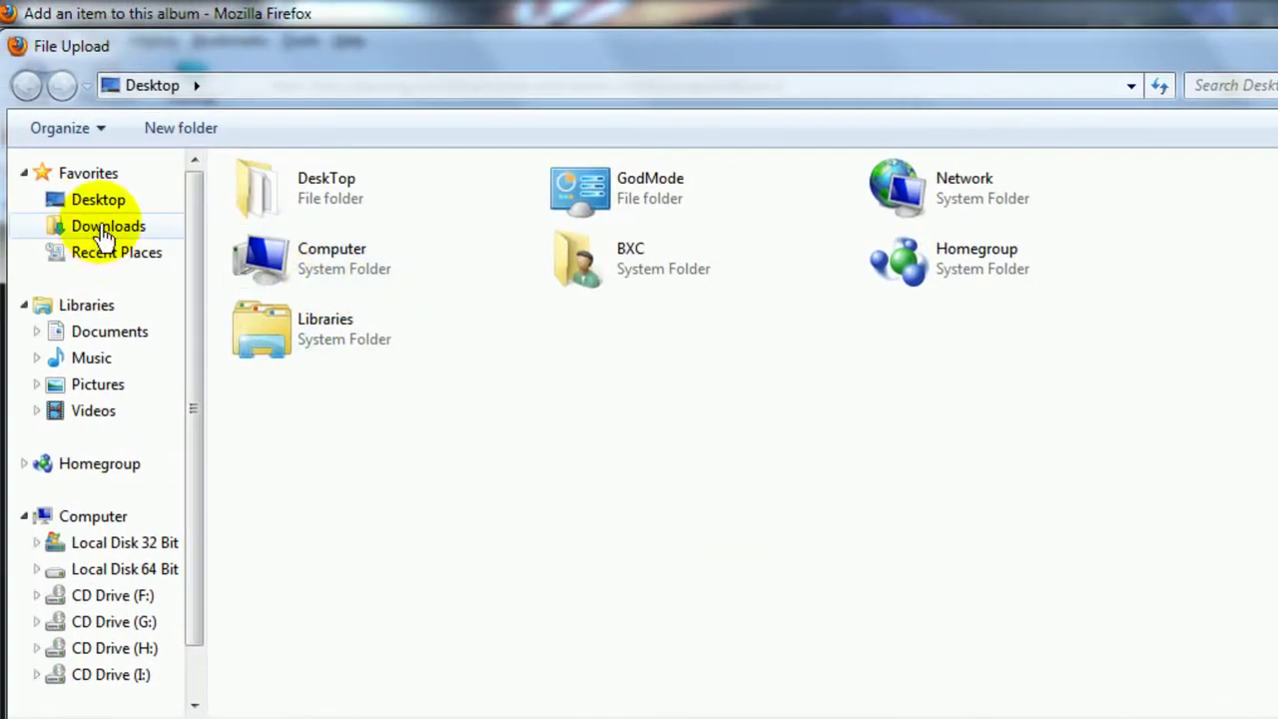
click(90, 310)
click(80, 333)
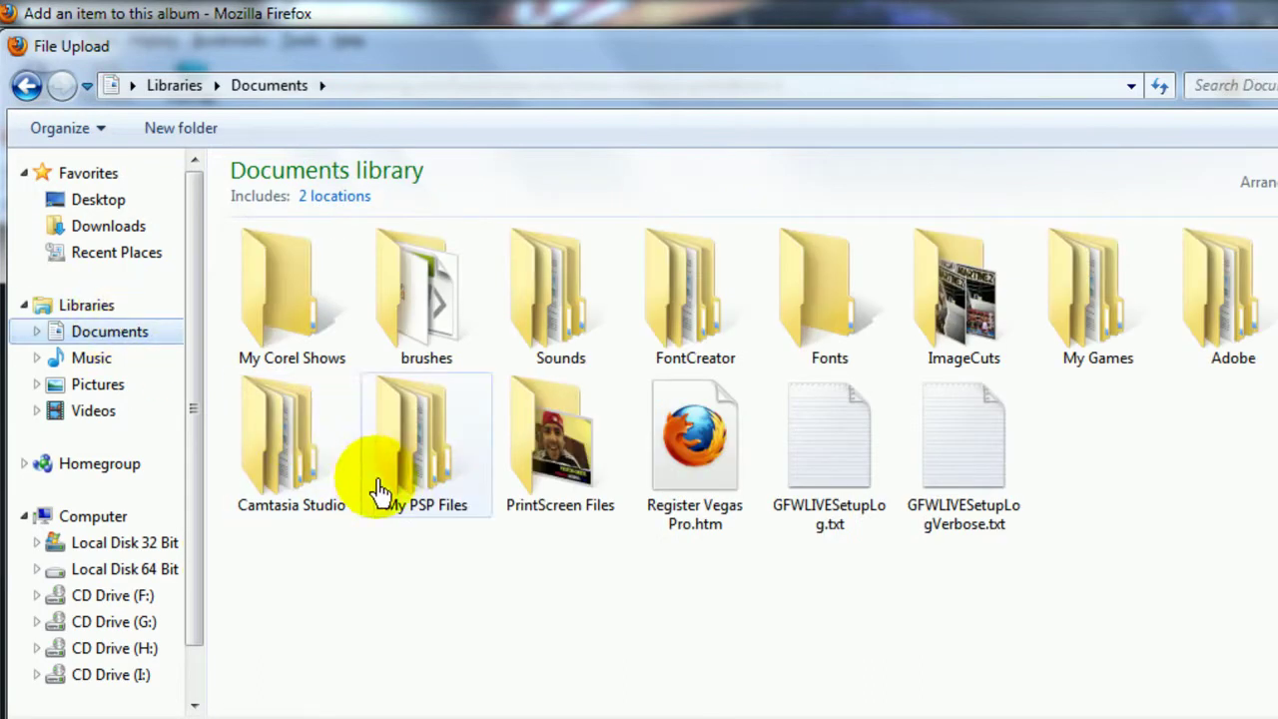
double_click(554, 445)
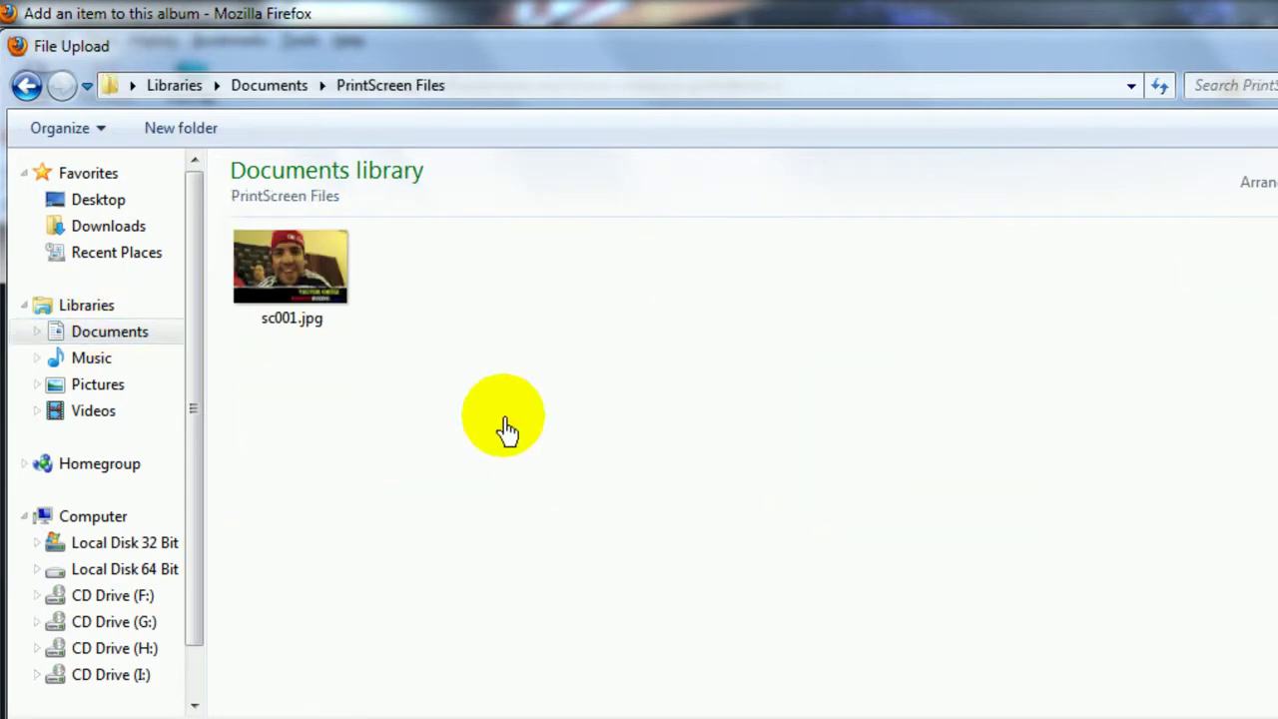
click(295, 282)
double_click(294, 281)
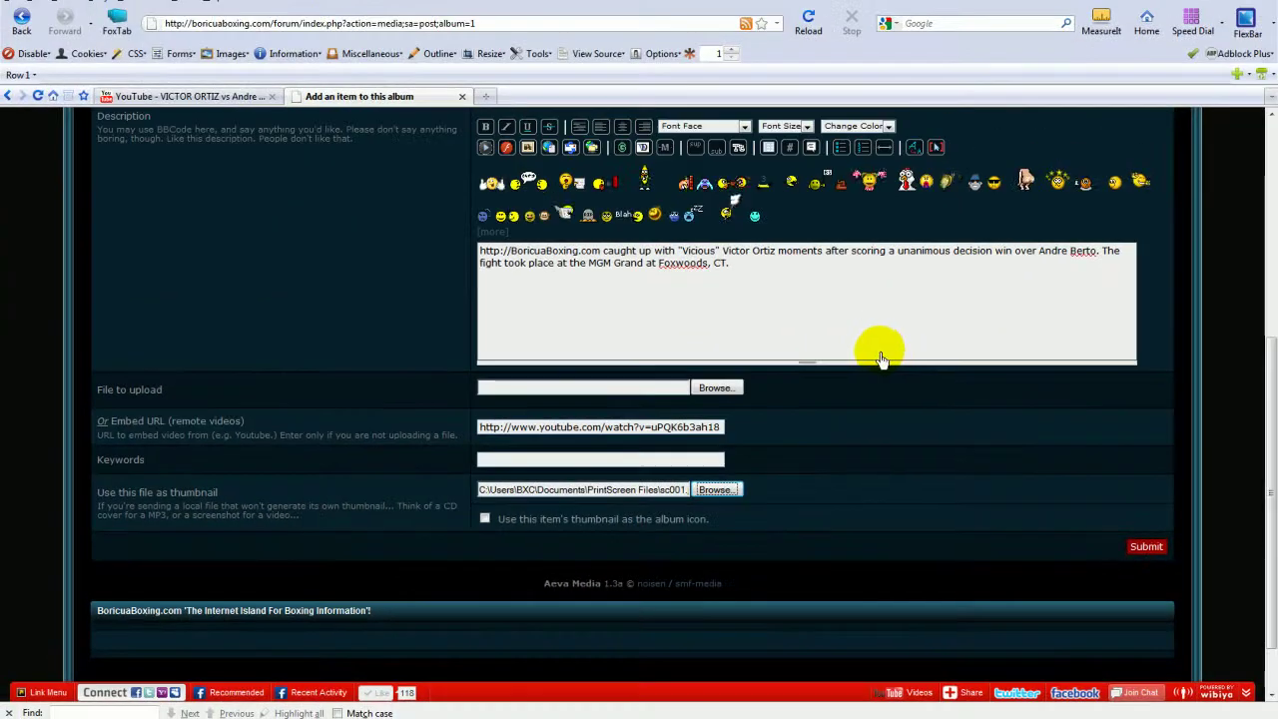
scroll(883, 350, down, 1)
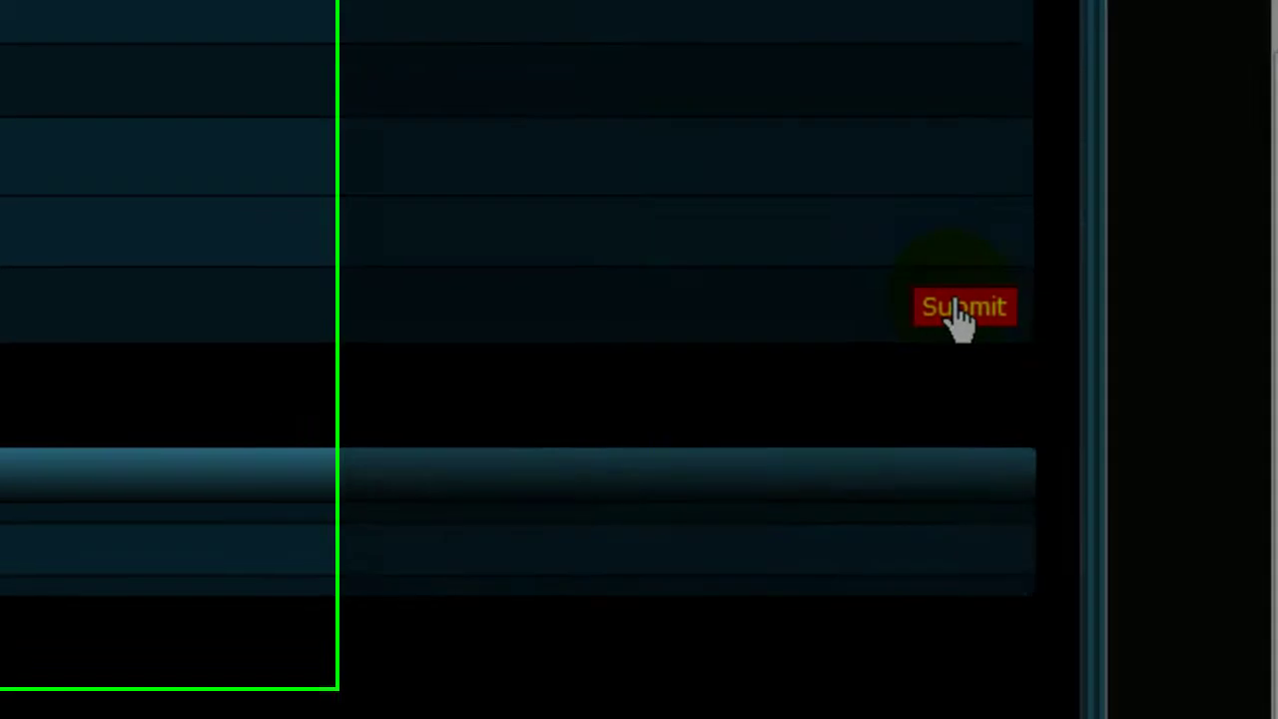
Step: Submit the VICTOR ORTIZ item and look over the posted item page
click(927, 307)
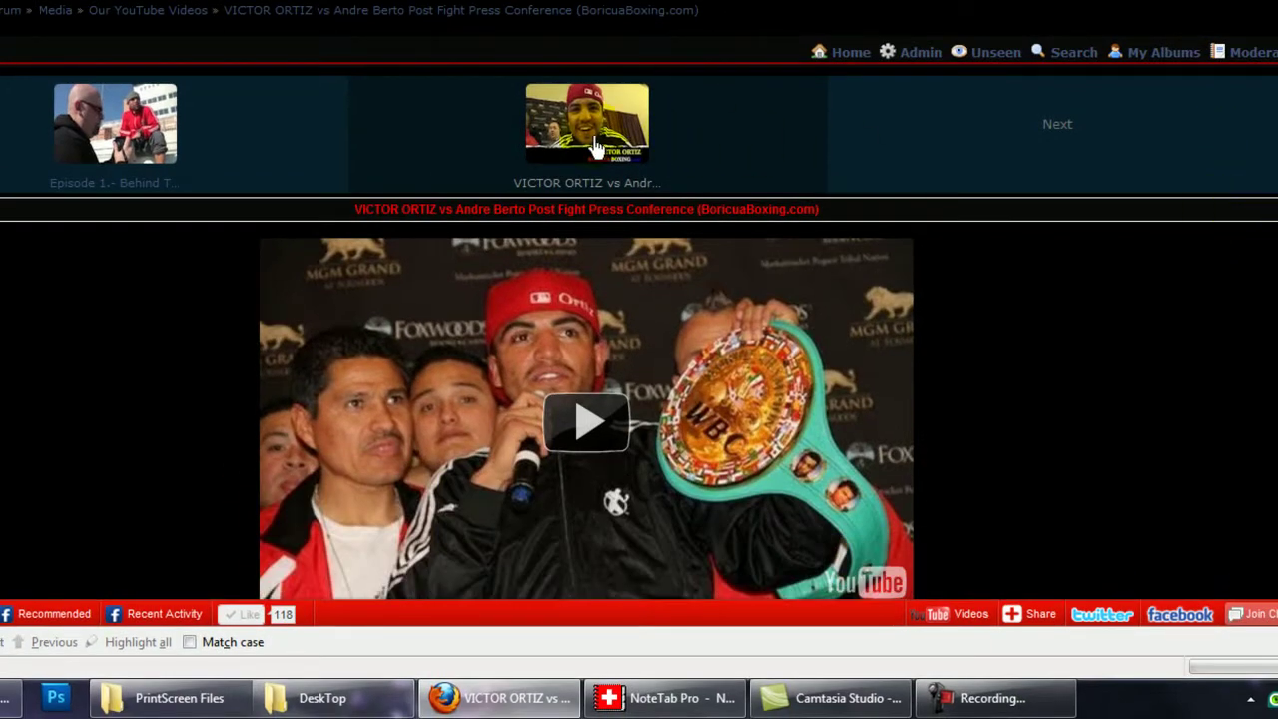
scroll(796, 150, down, 2)
scroll(795, 163, down, 5)
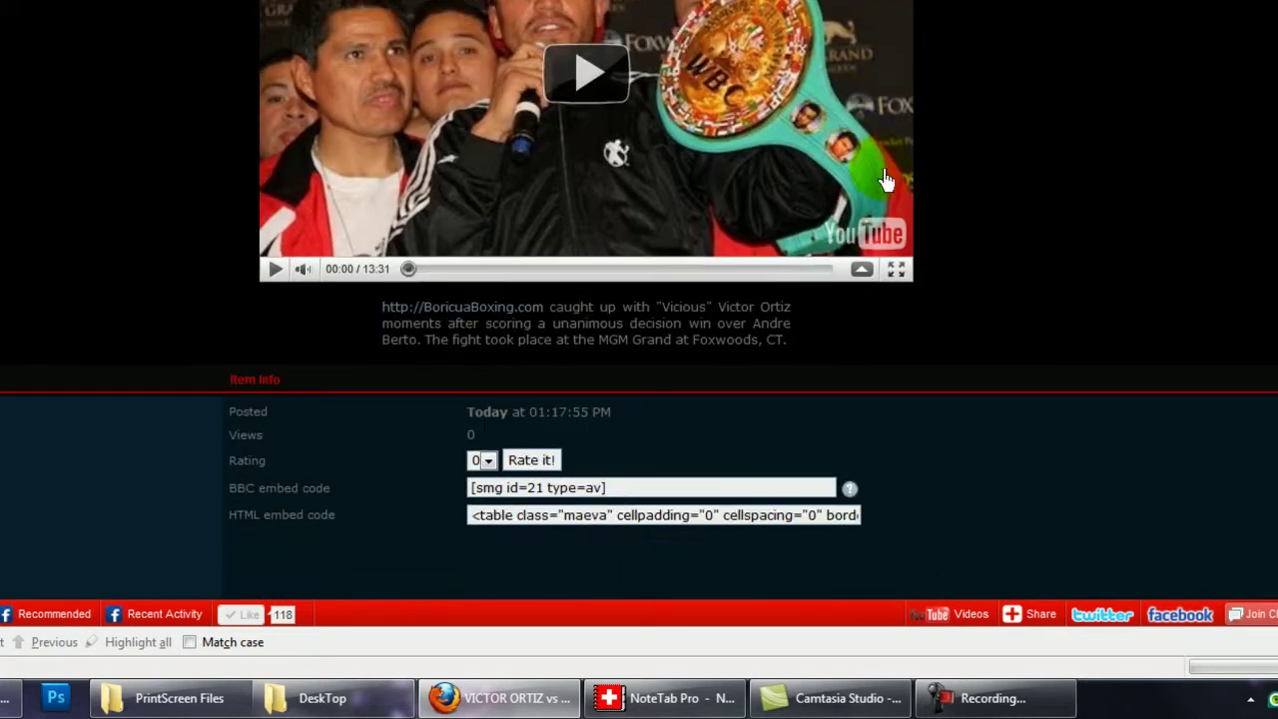
scroll(885, 177, up, 10)
scroll(890, 177, down, 3)
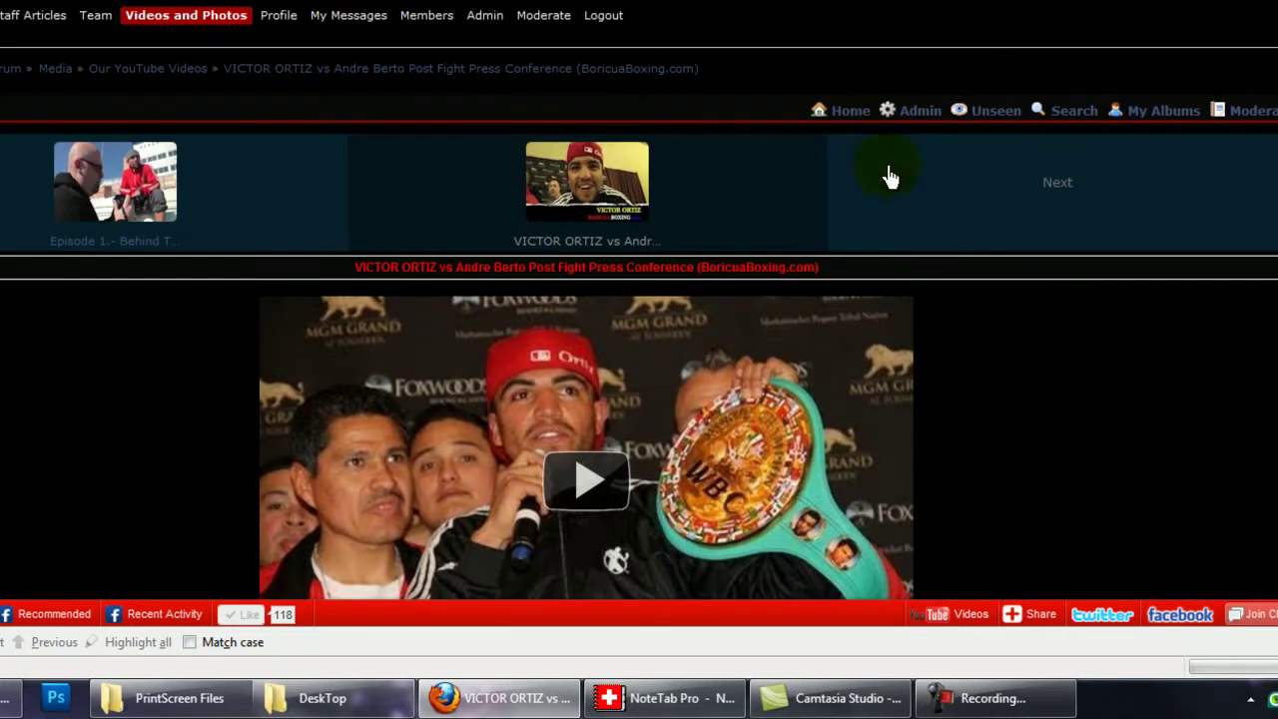
scroll(437, 8, up, 3)
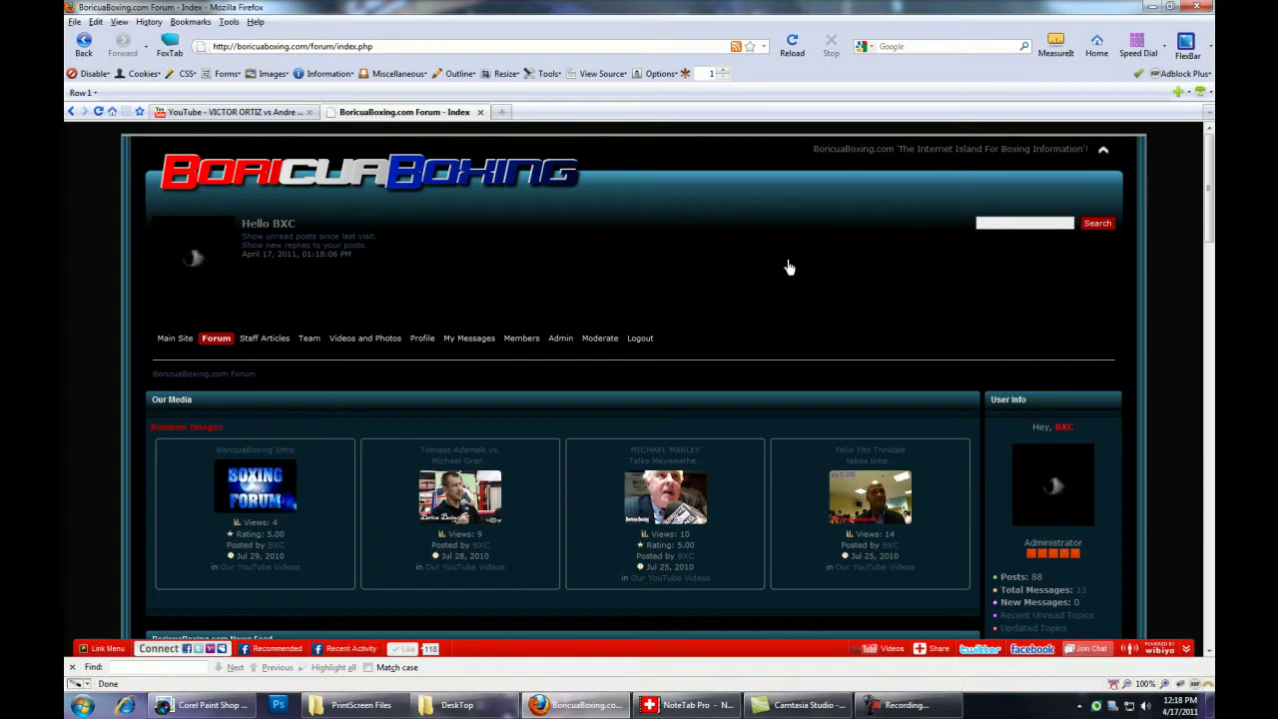
Step: Open the VICTOR ORTIZ thumbnail under Our Media and play it in the pop-up player
scroll(788, 267, down, 1)
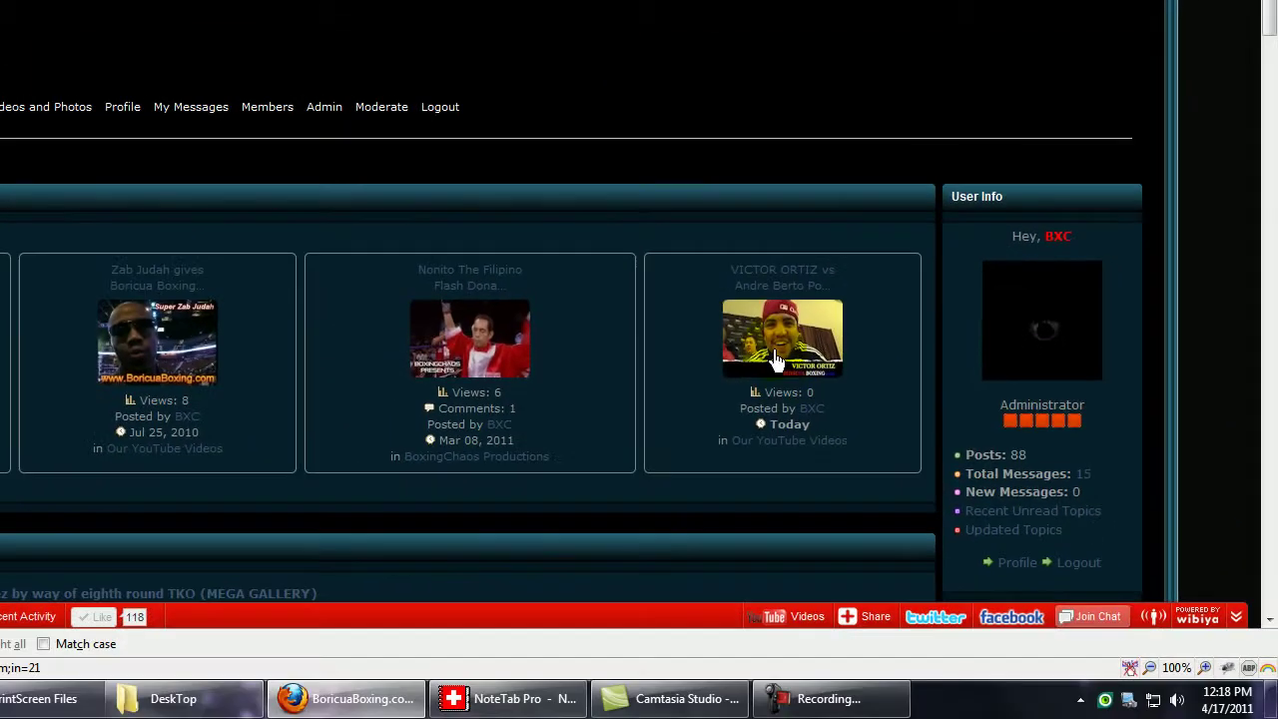
click(749, 389)
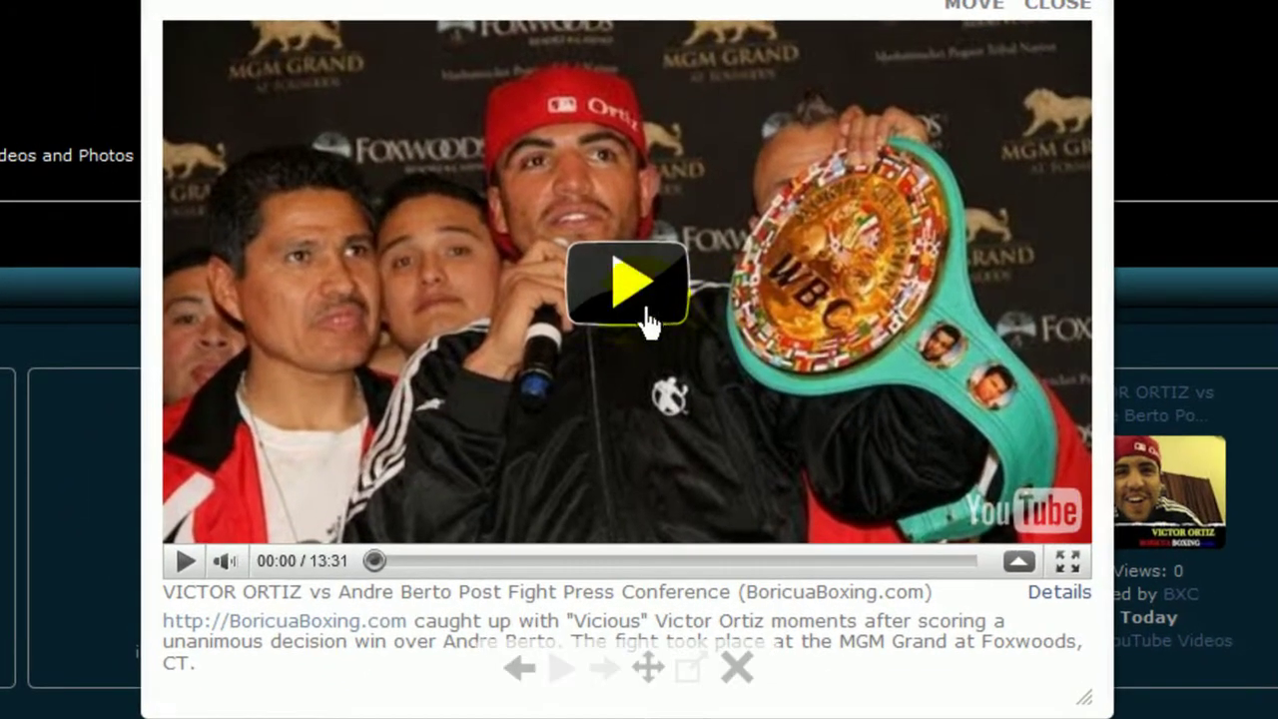
click(603, 290)
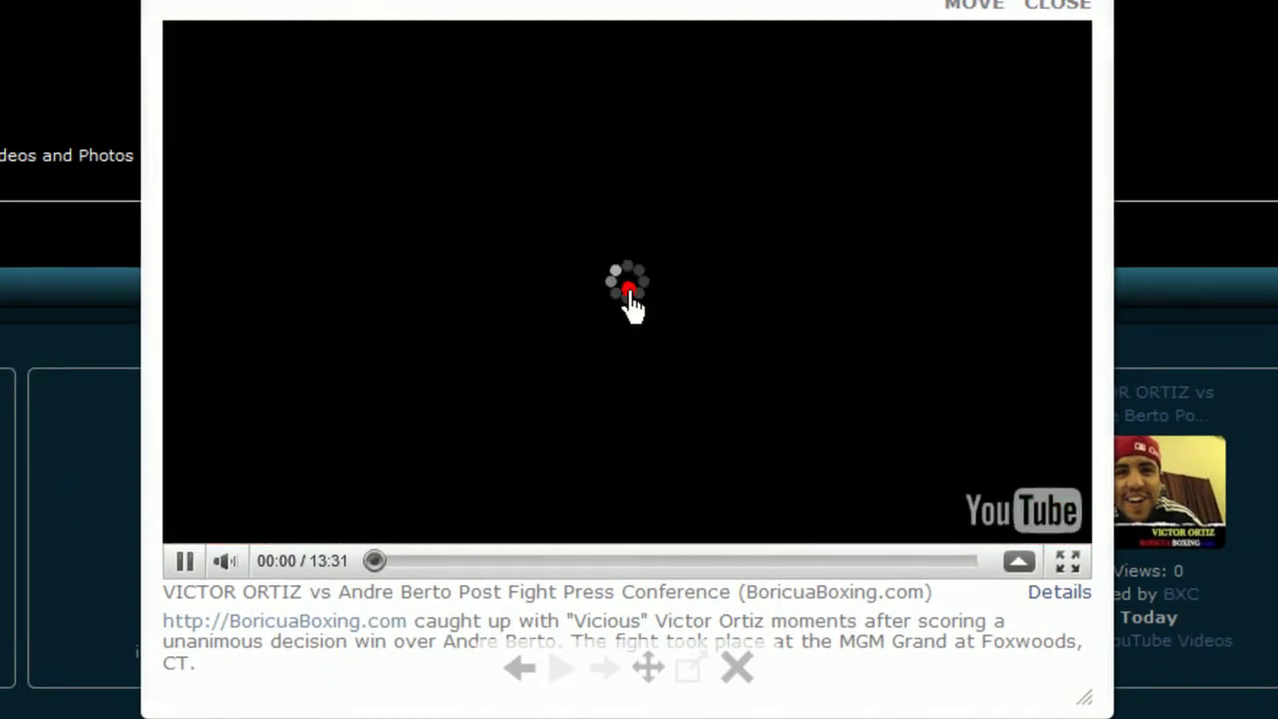
click(631, 306)
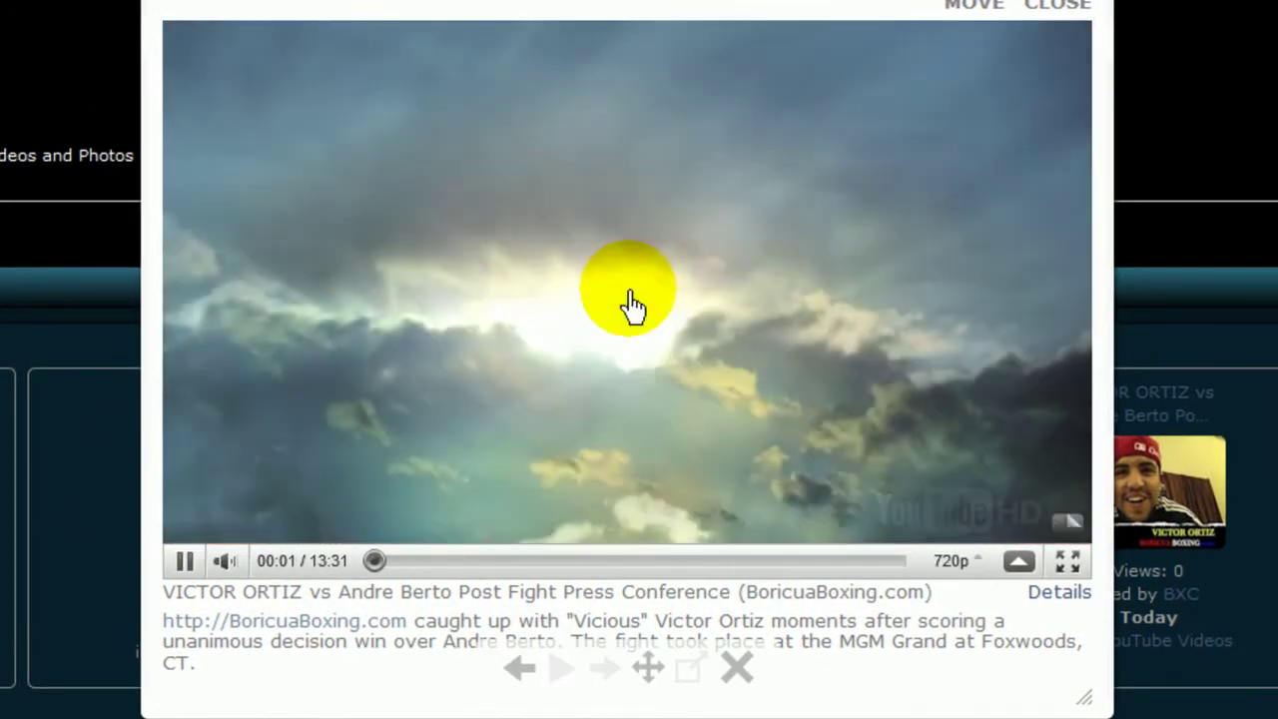